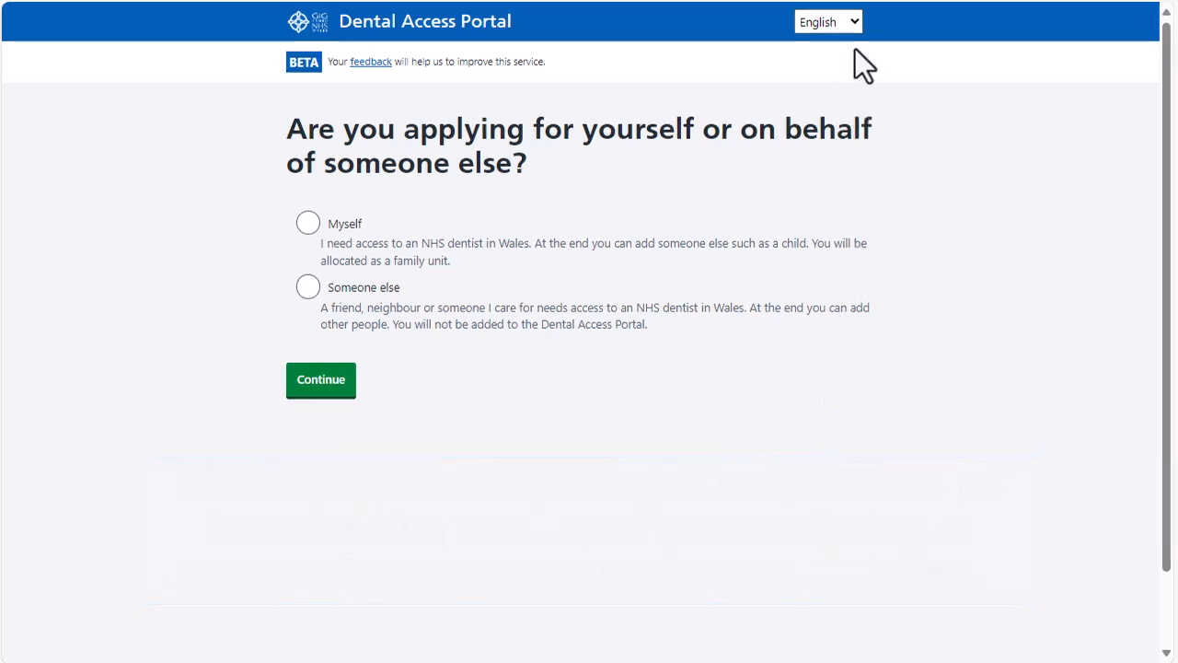
Step: Switch the page to Welsh and back to English, then choose to apply for someone else
{"action": "left_click", "coordinate": [850, 20]}
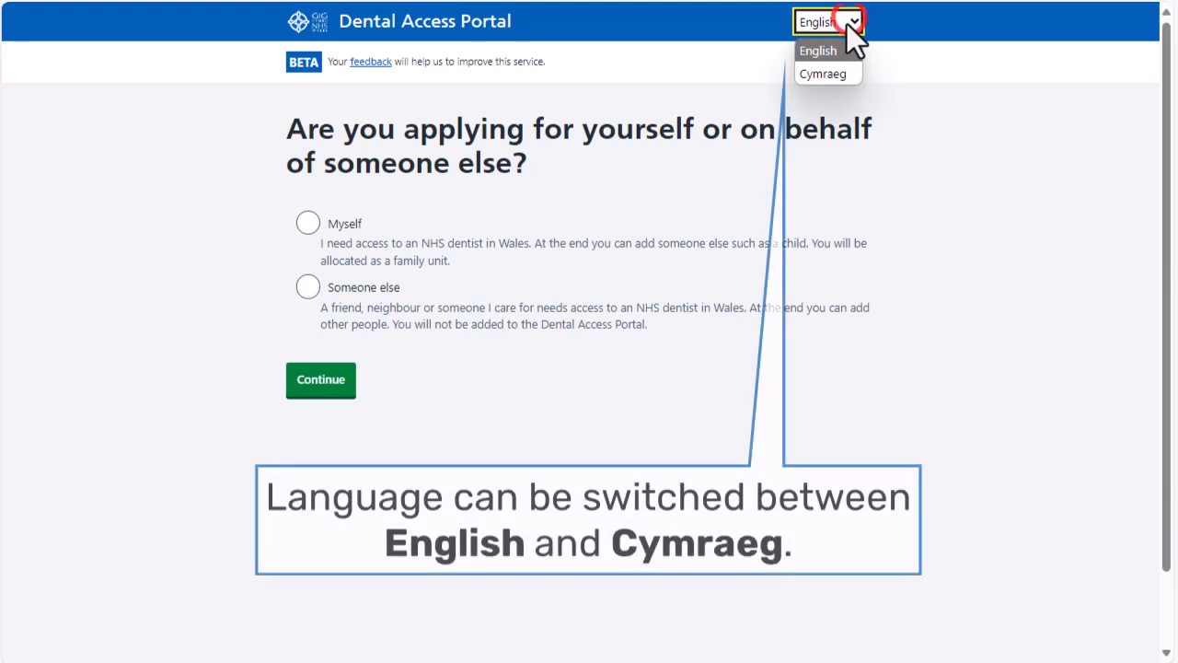
{"action": "left_click", "coordinate": [838, 73]}
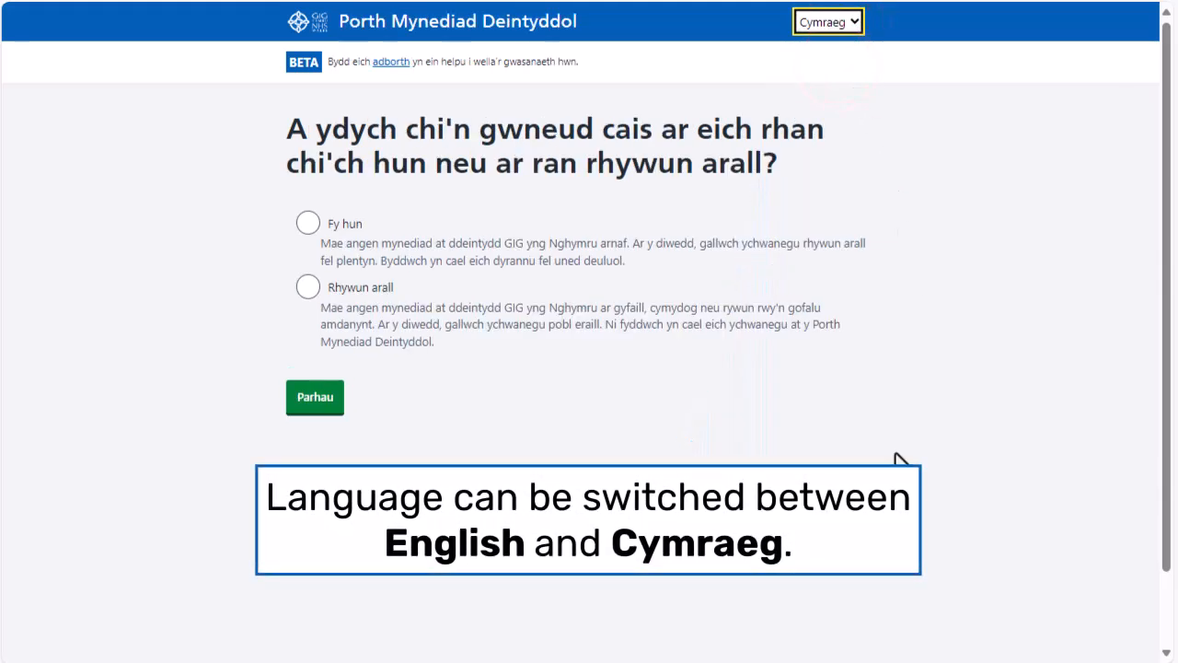
{"action": "left_click", "coordinate": [859, 16]}
{"action": "left_click", "coordinate": [837, 46]}
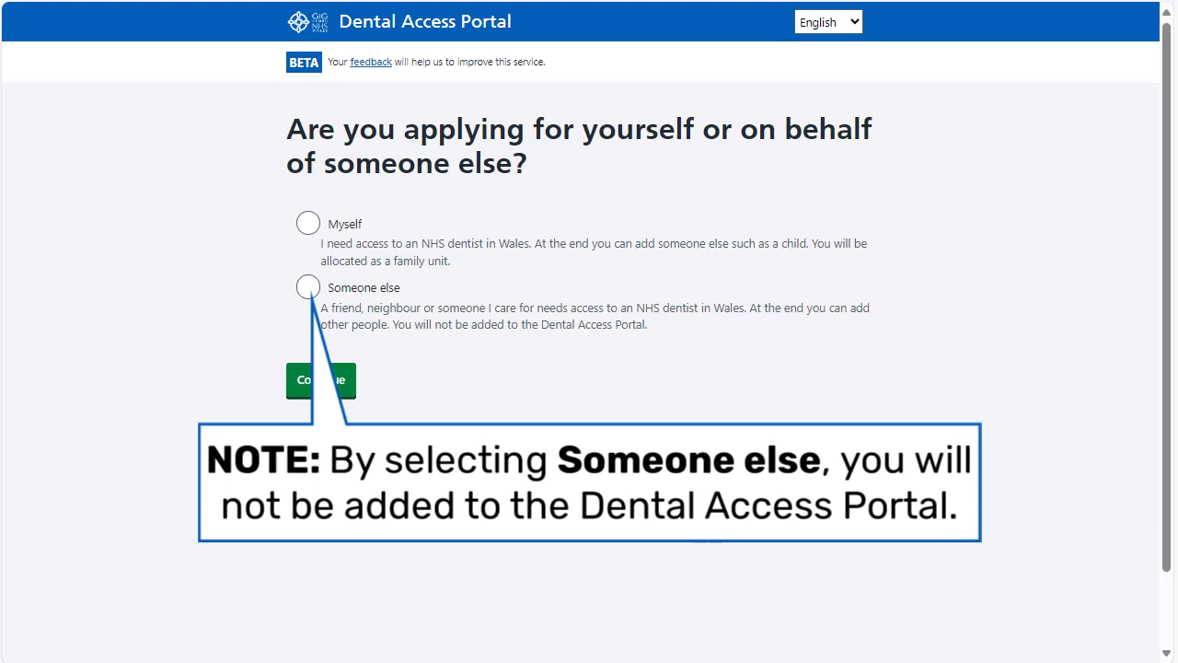
{"action": "left_click", "coordinate": [307, 286]}
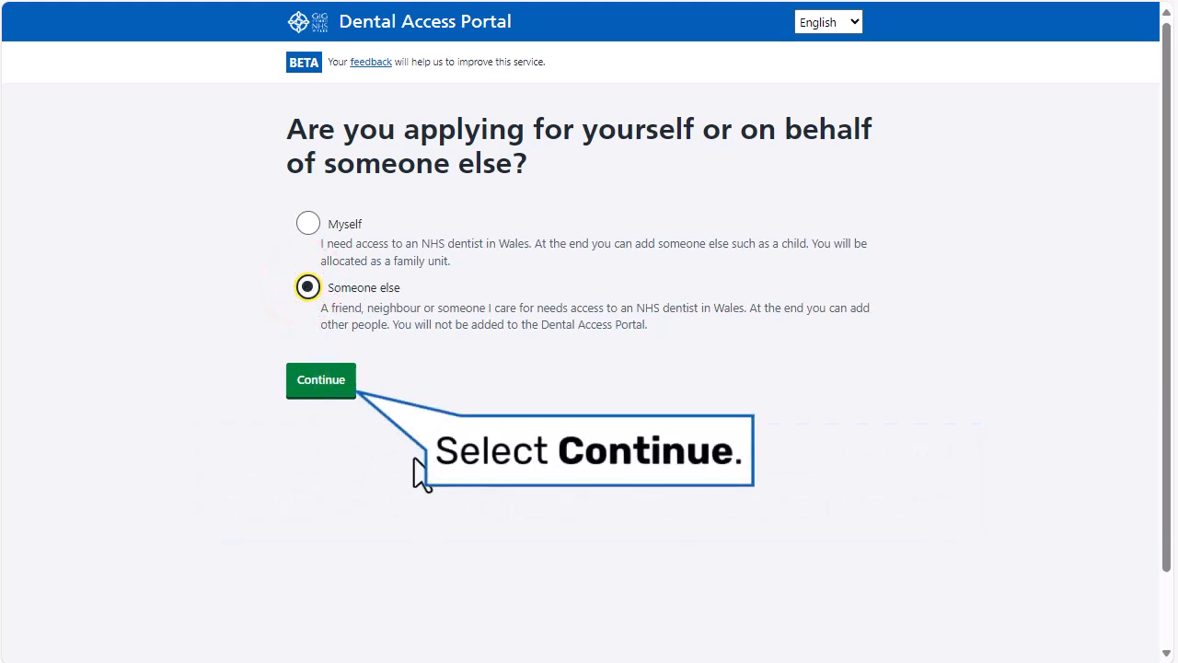
{"action": "left_click", "coordinate": [333, 389]}
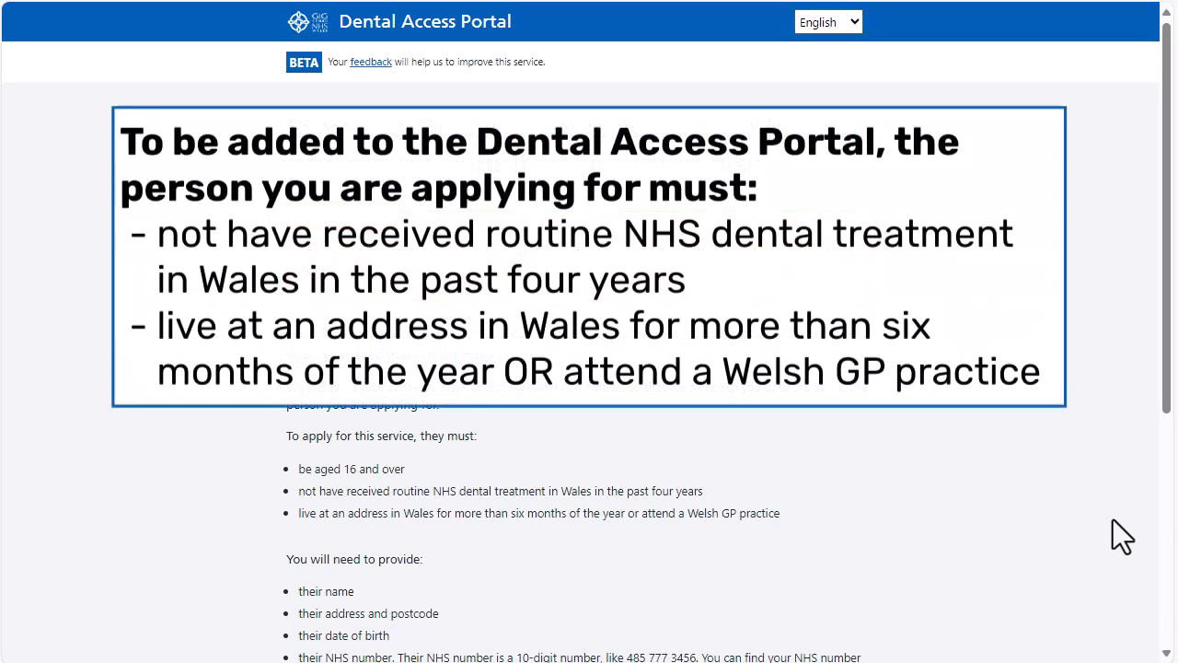
{"action": "left_click", "coordinate": [1166, 398]}
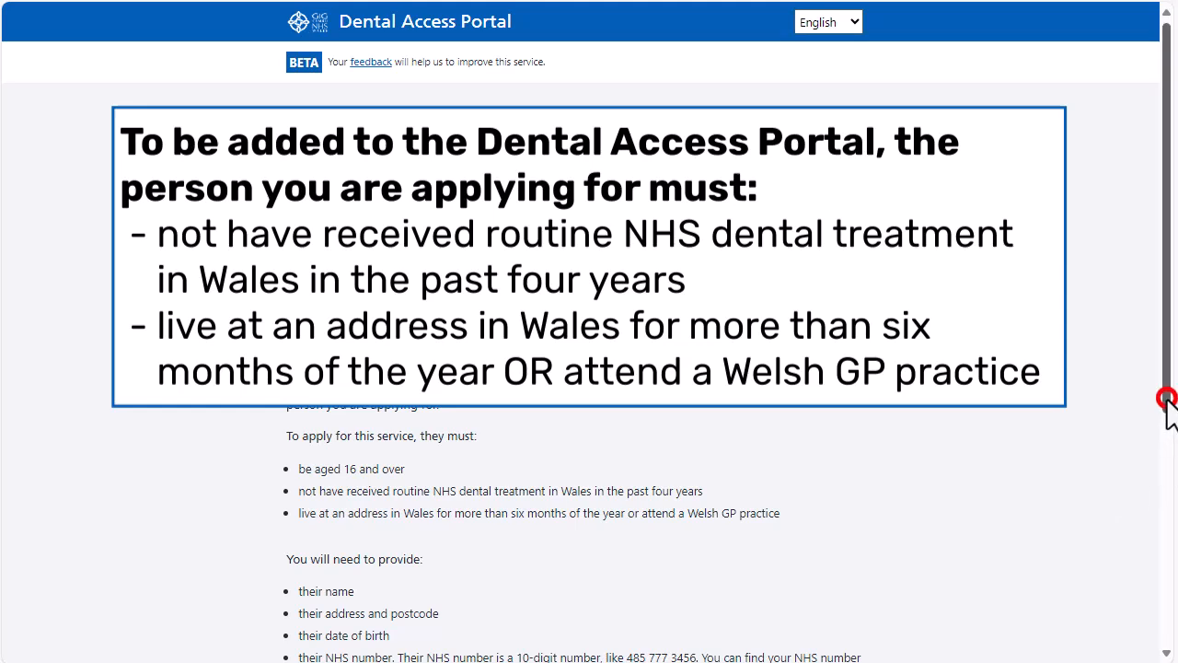
{"action": "left_click_drag", "start_coordinate": [1167, 397], "coordinate": [1173, 573]}
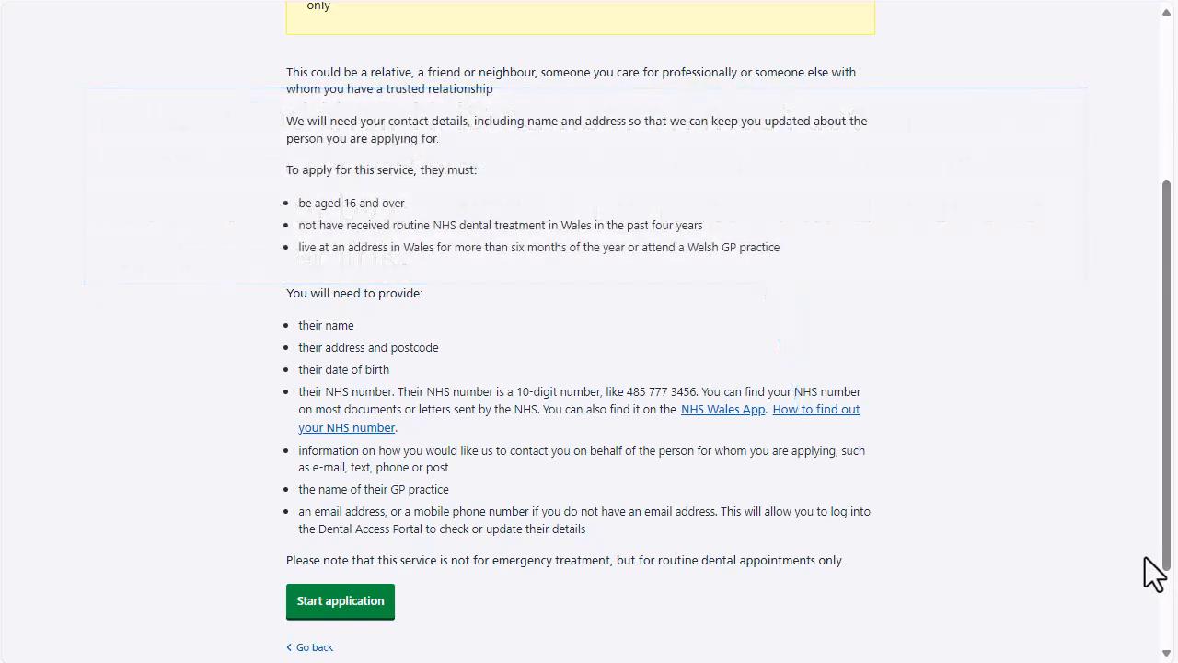
Step: Start the application and confirm no emergency dental treatment is needed
{"action": "left_click", "coordinate": [361, 599]}
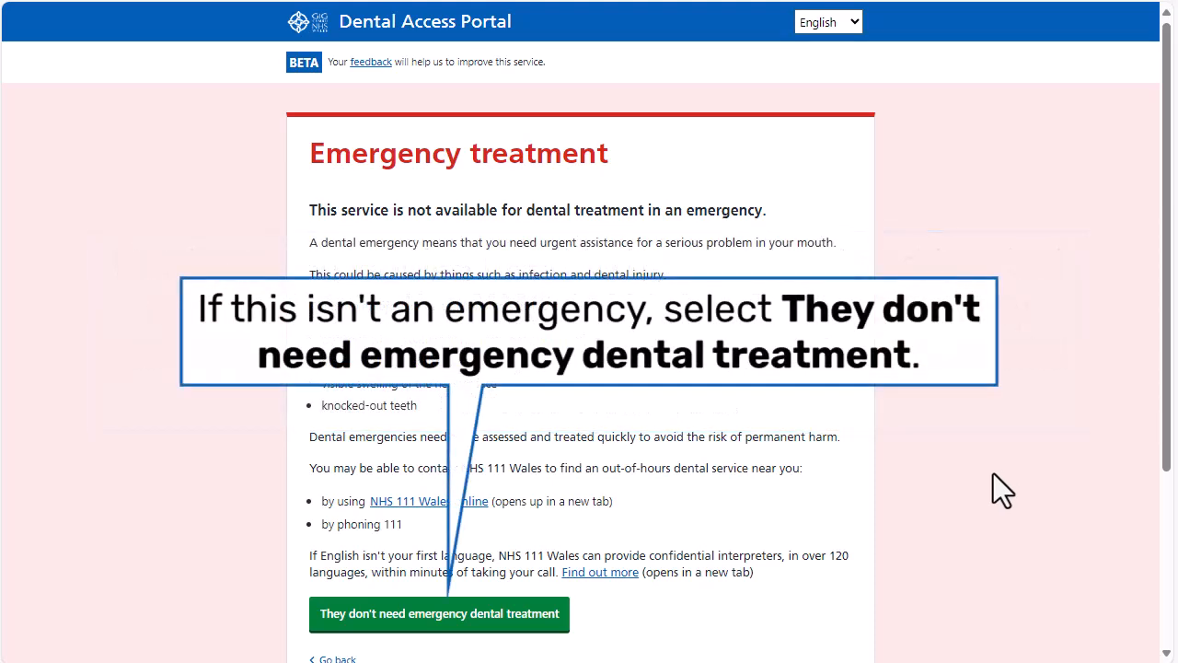
{"action": "left_click", "coordinate": [497, 615]}
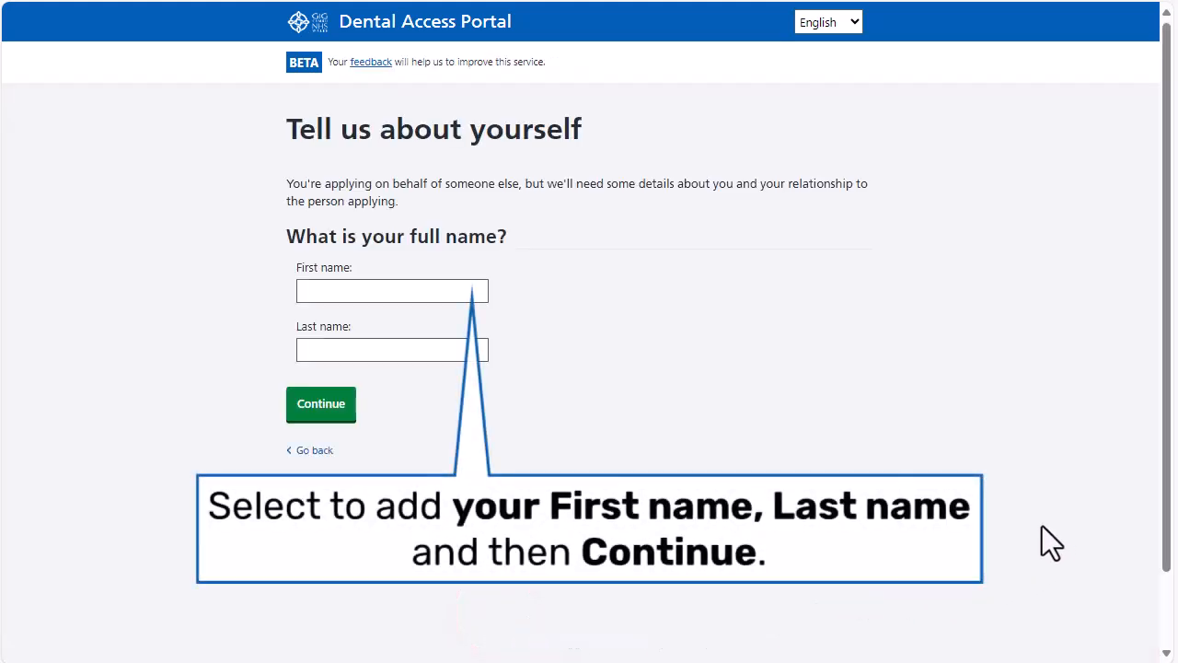
Step: Enter the applicant's own first and last name and submit them
{"action": "left_click", "coordinate": [349, 291]}
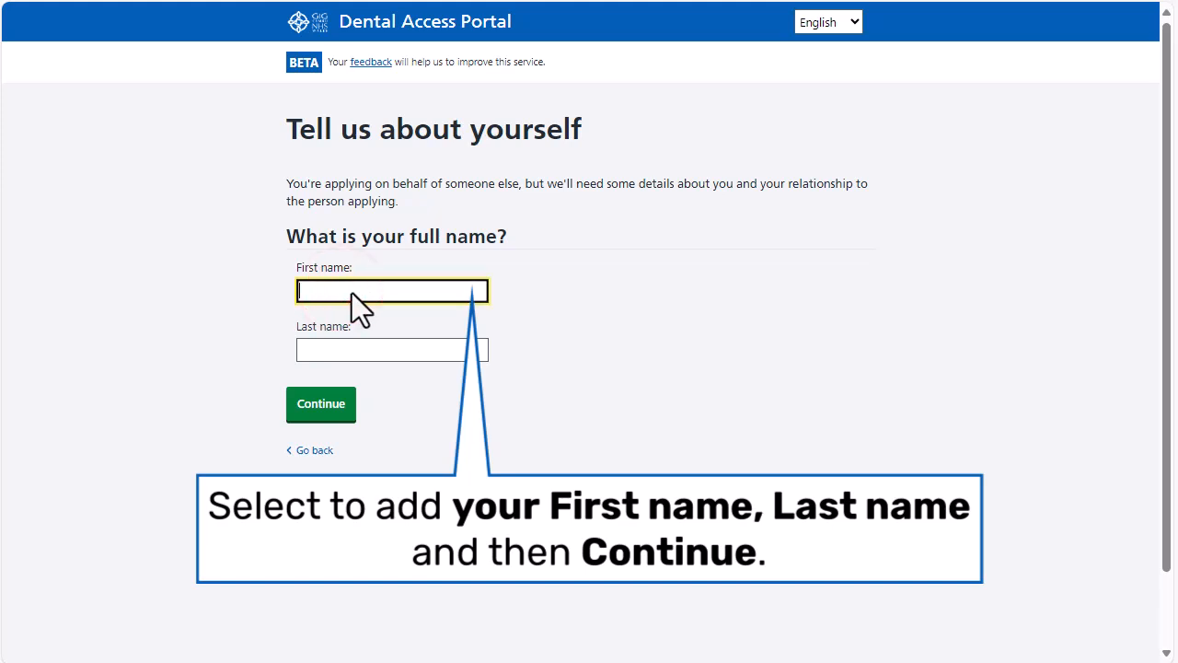
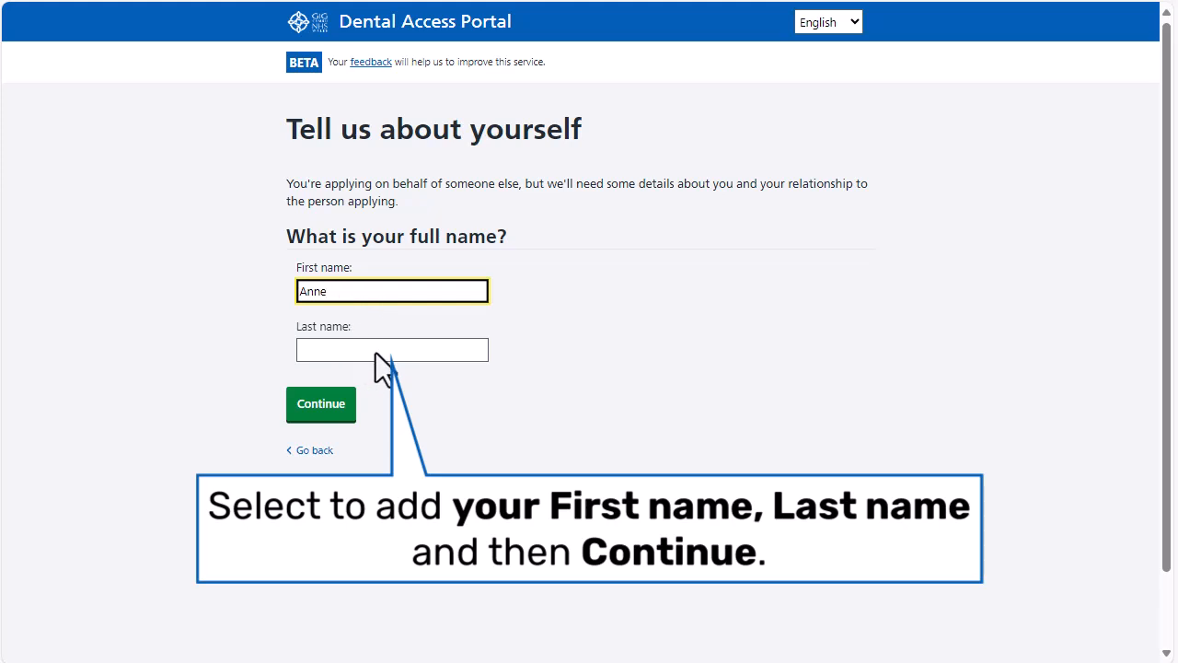
{"action": "left_click", "coordinate": [420, 351]}
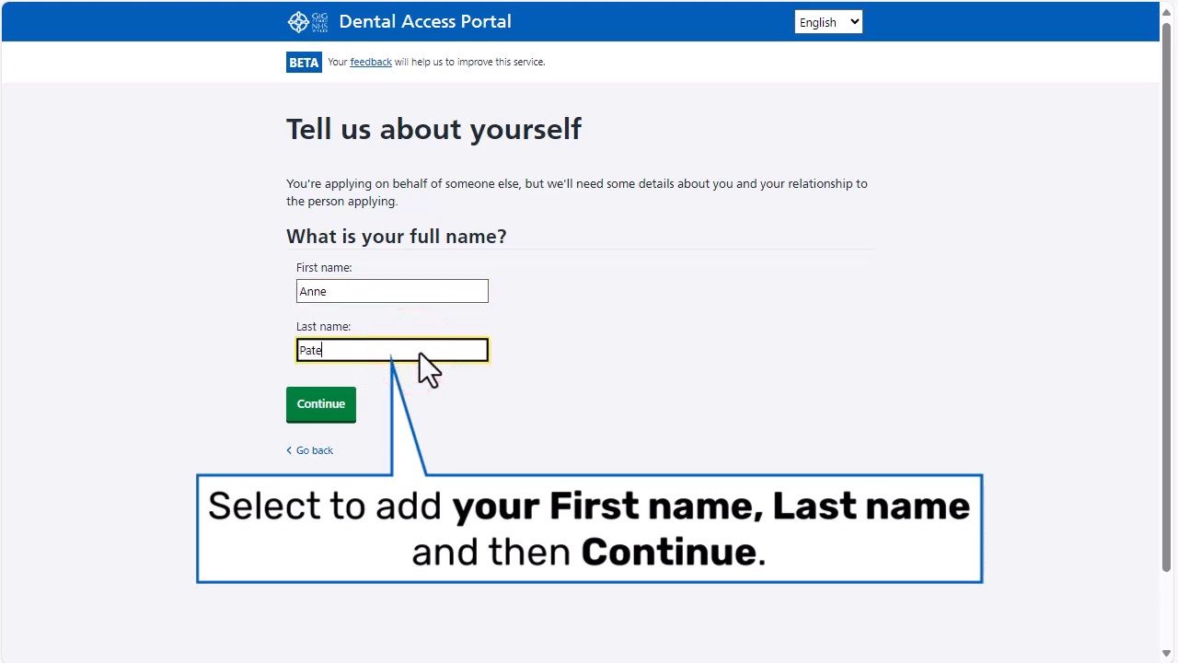
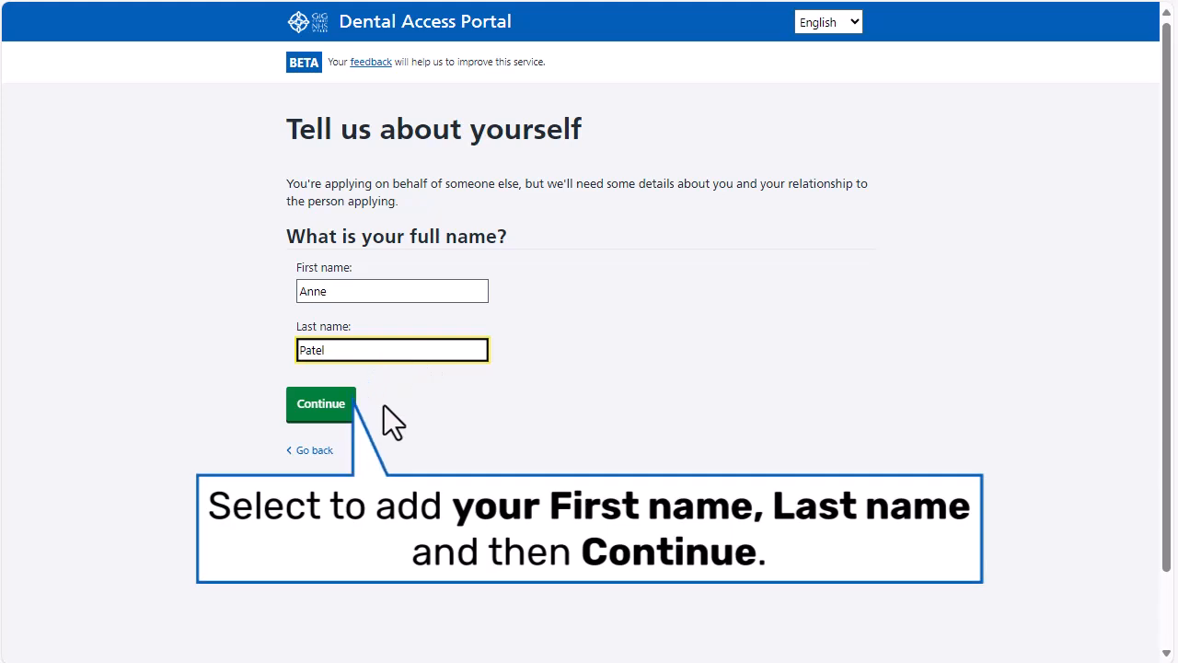
{"action": "left_click", "coordinate": [322, 411]}
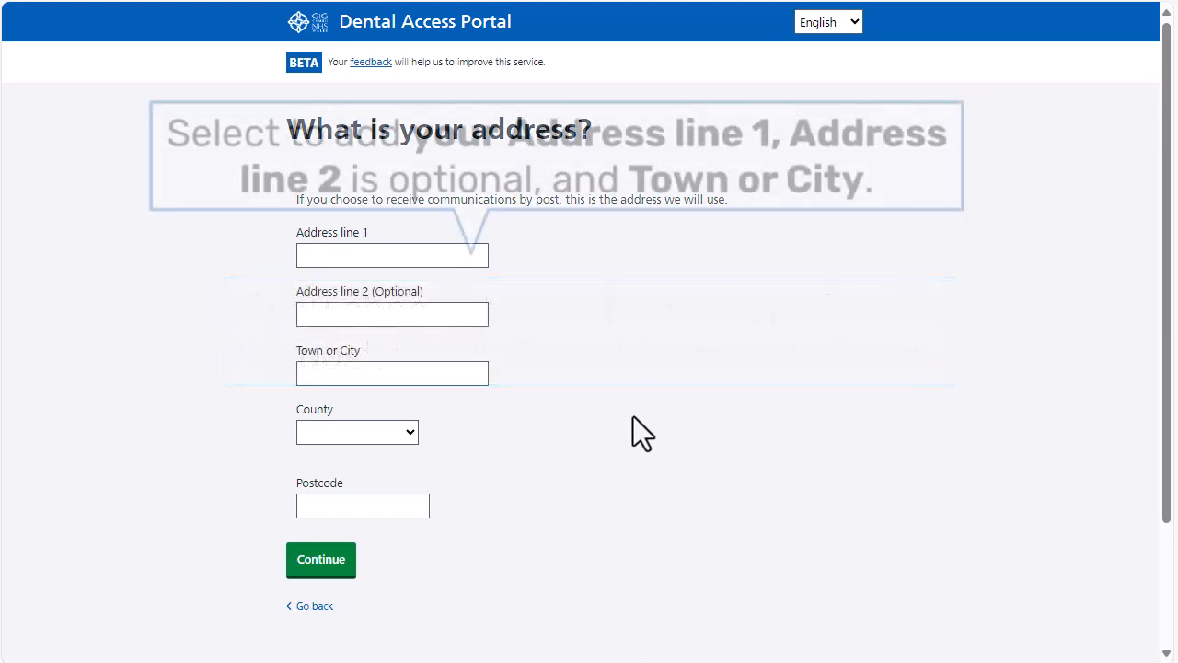
Step: Enter the applicant's two address lines, town, Welsh county and postcode, and submit them
{"action": "left_click", "coordinate": [318, 254]}
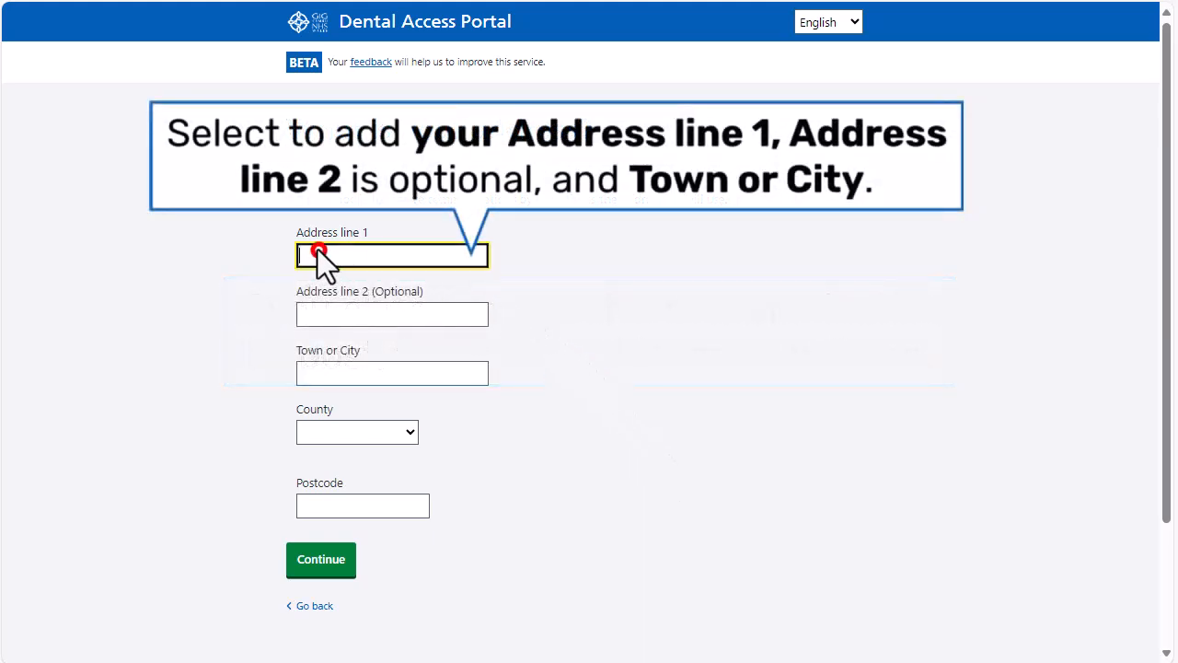
{"action": "left_click", "coordinate": [431, 315]}
{"action": "type", "text": "T"}
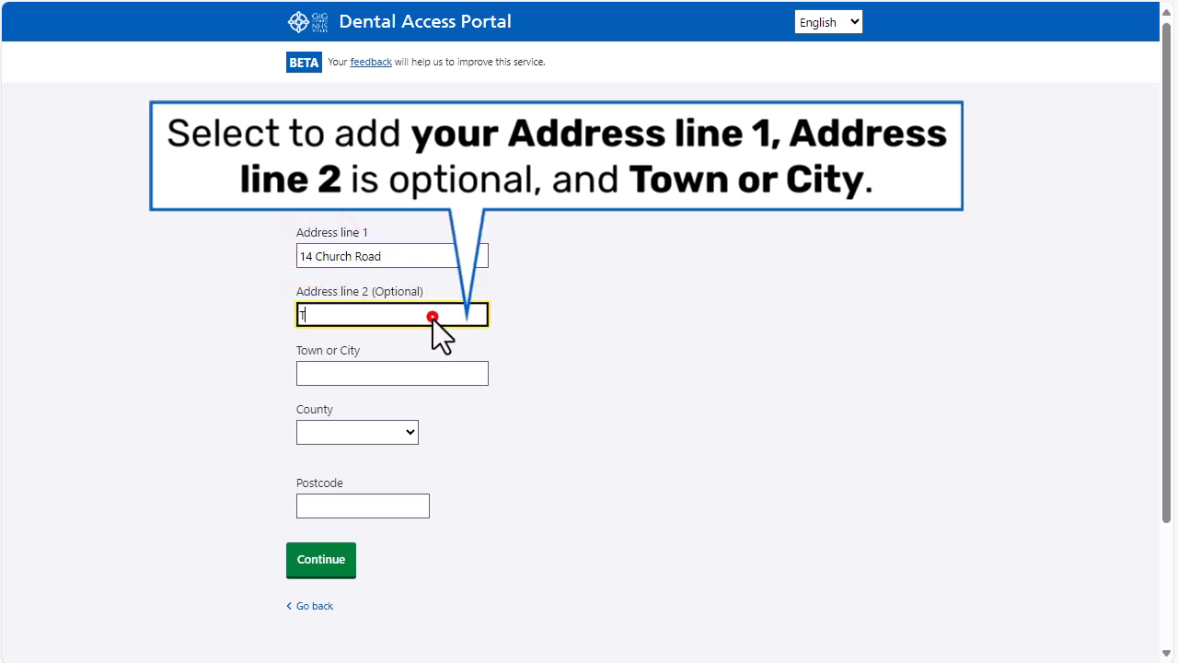
{"action": "type", "text": "on Pentre"}
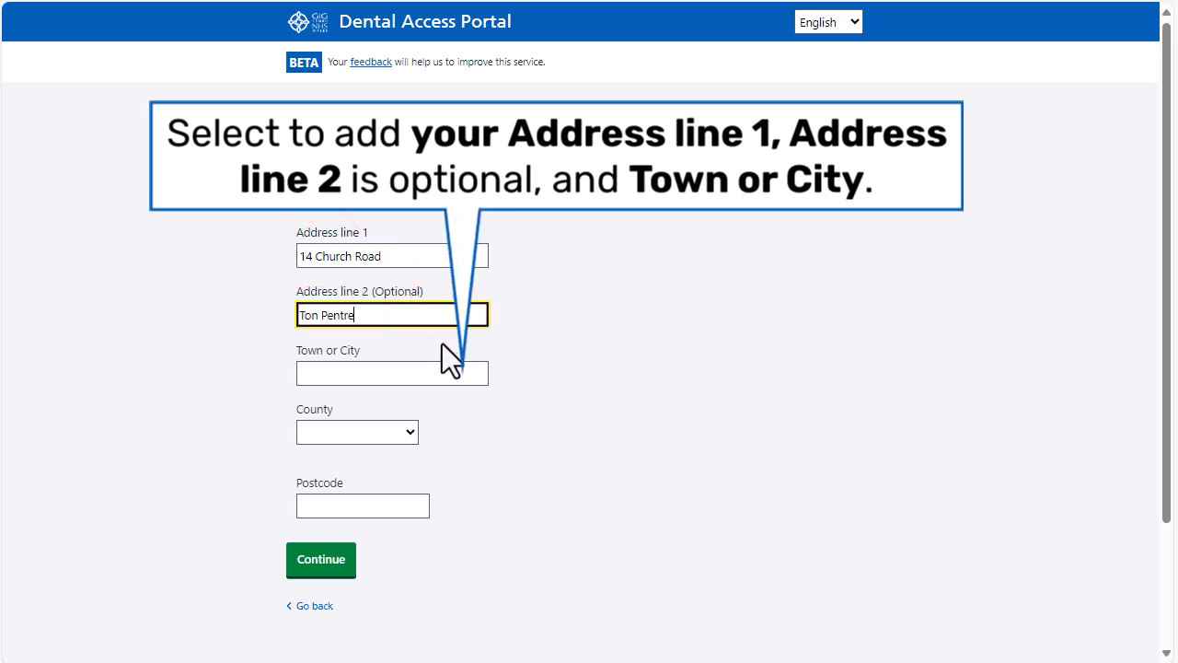
{"action": "left_click", "coordinate": [448, 367]}
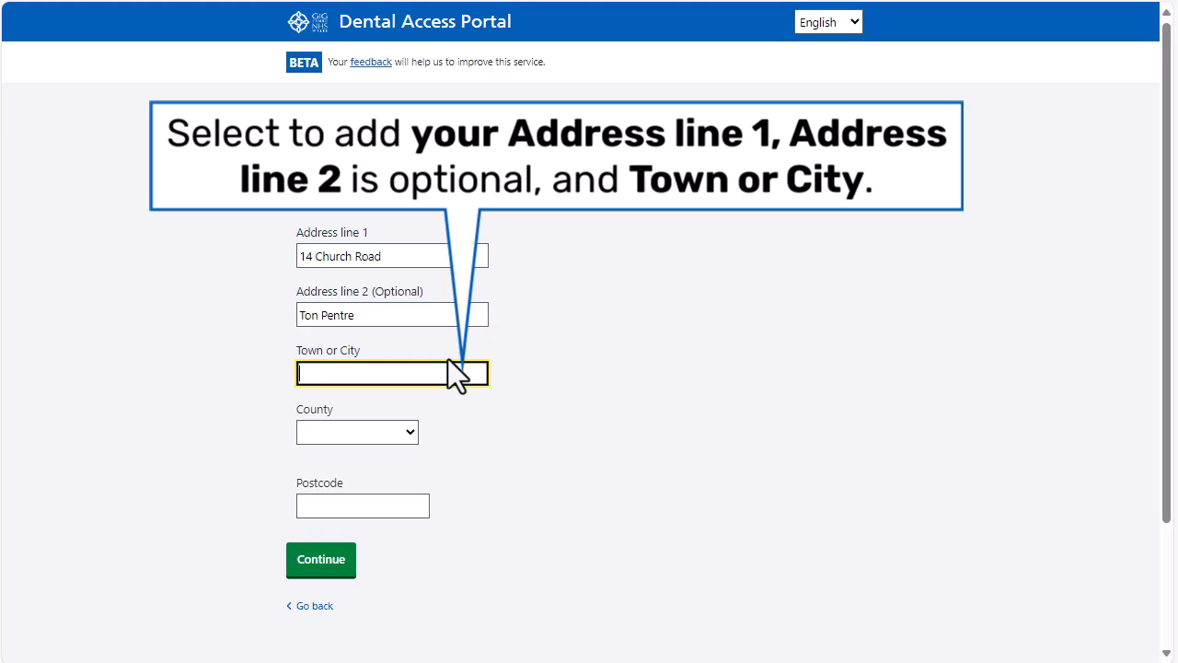
{"action": "type", "text": "Pentre"}
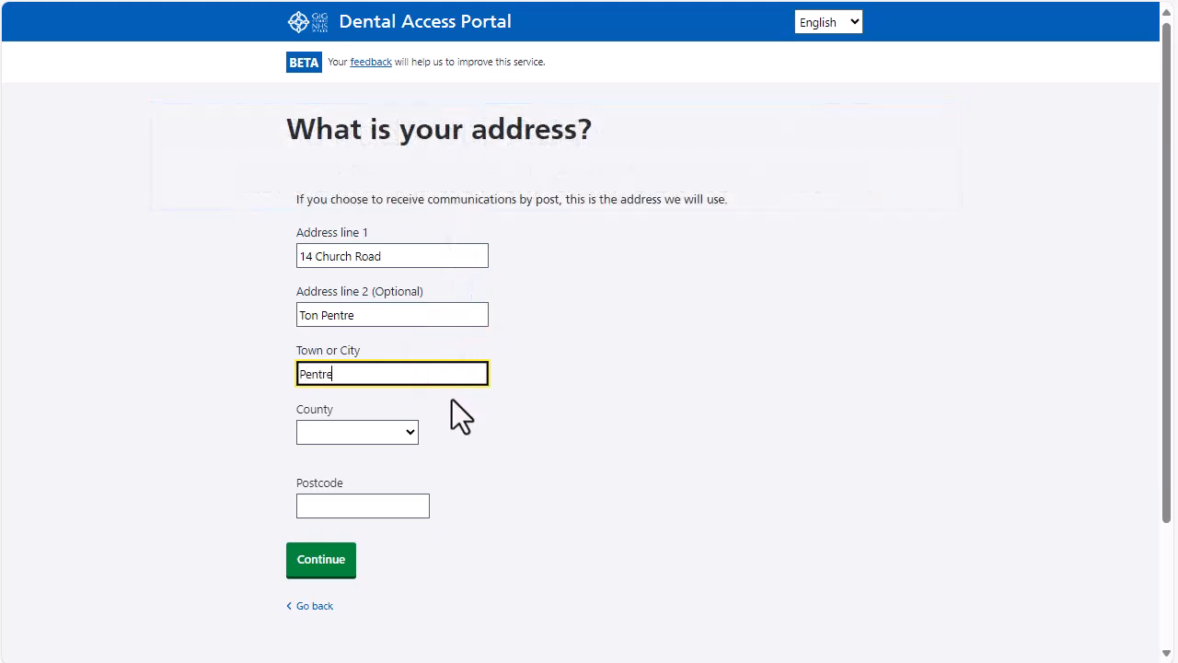
{"action": "left_click", "coordinate": [407, 432]}
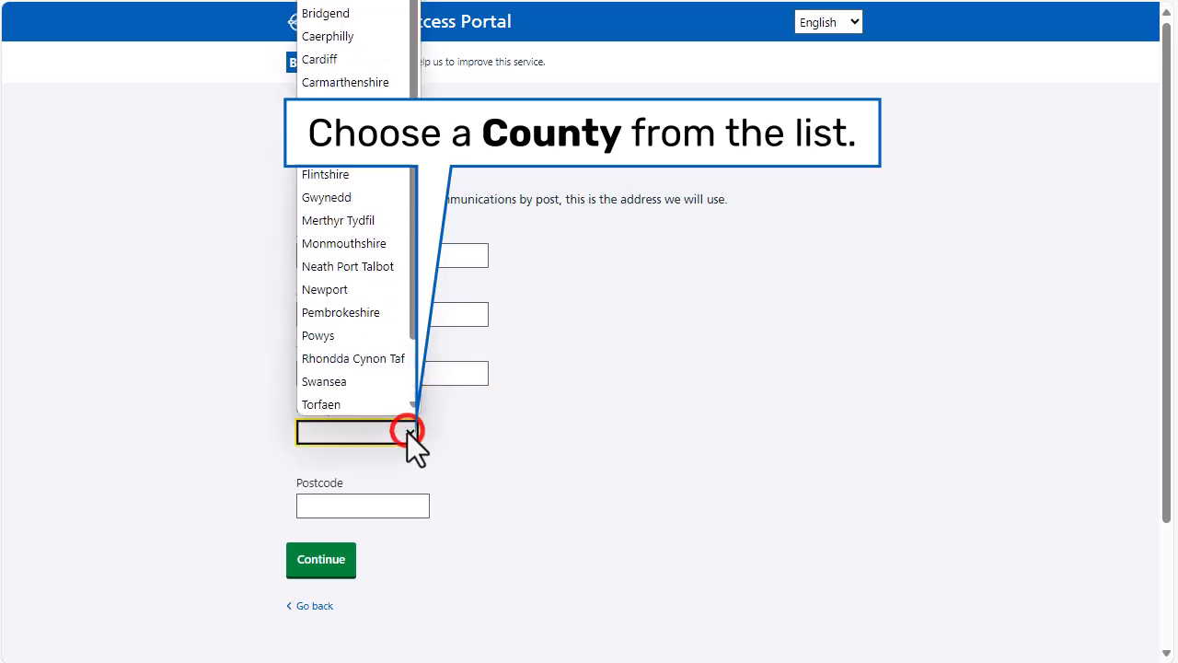
{"action": "left_click", "coordinate": [365, 335]}
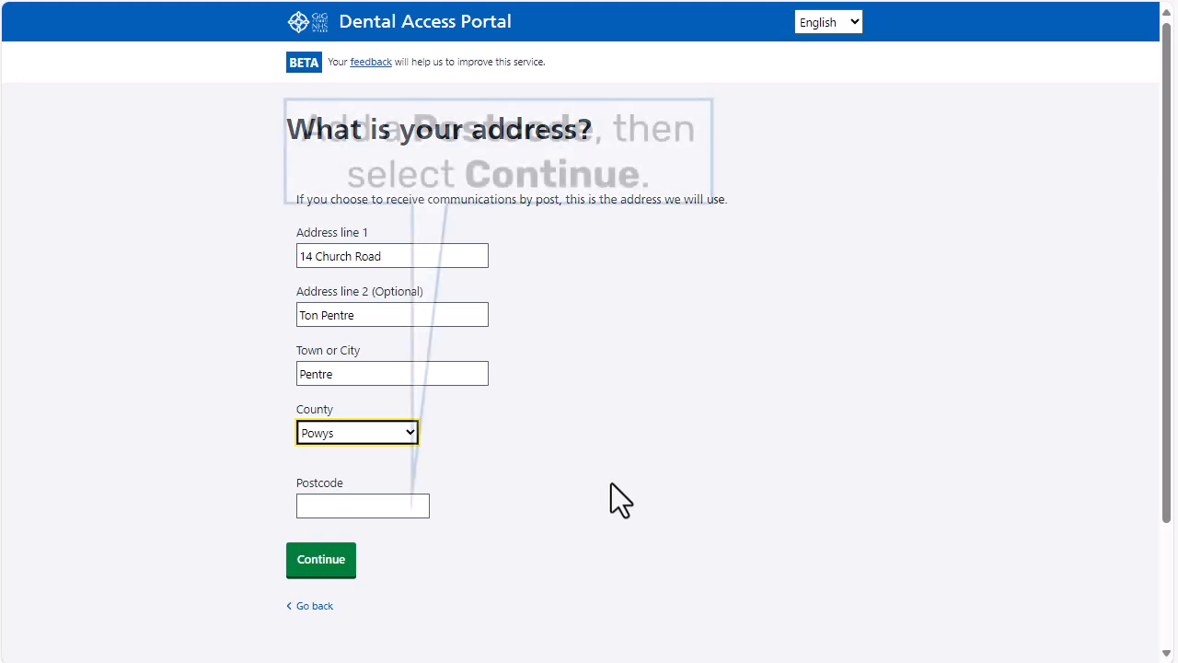
{"action": "left_click", "coordinate": [335, 502]}
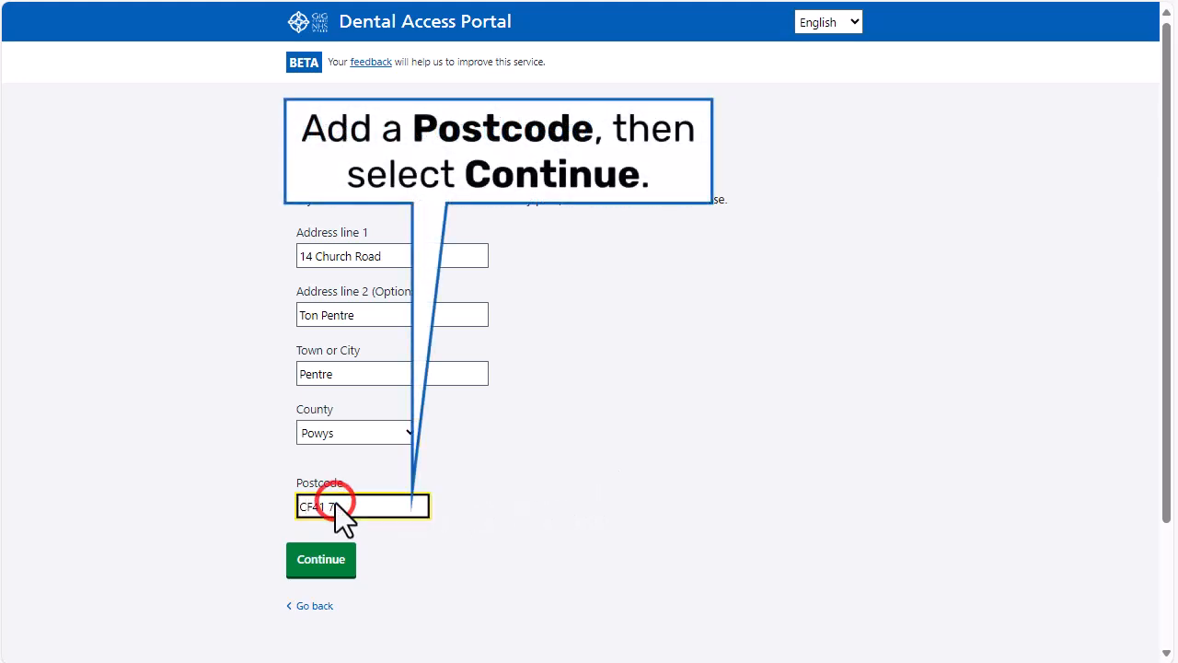
{"action": "left_click", "coordinate": [316, 557]}
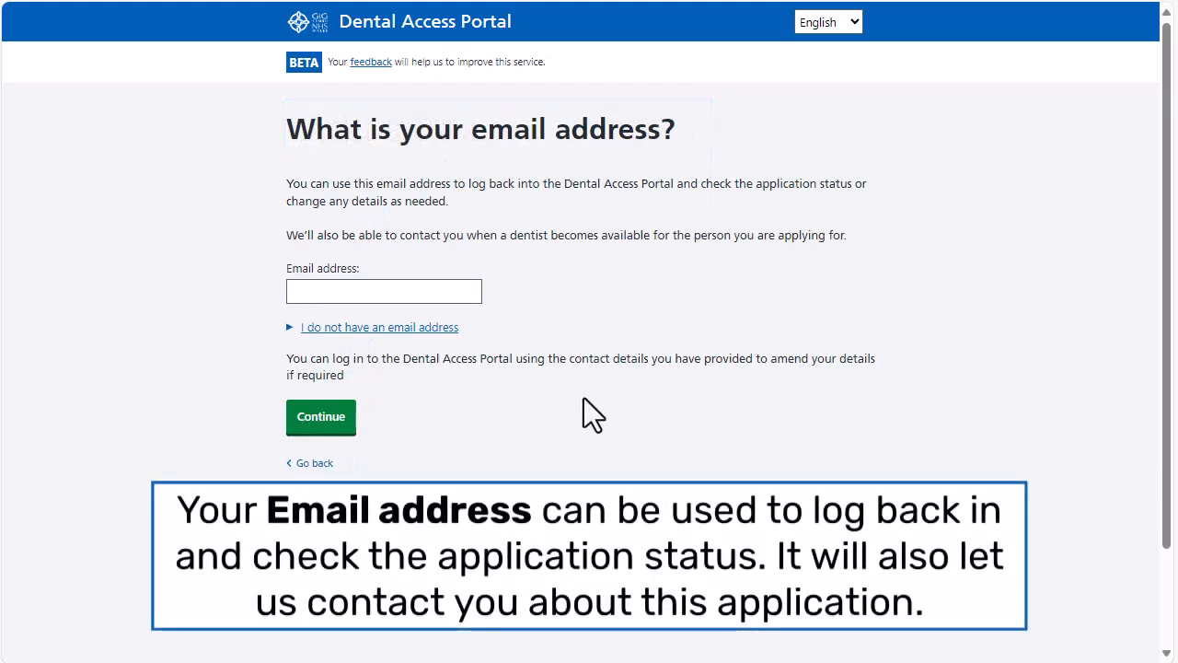
Step: Enter the applicant's Gmail address, briefly viewing the no-email help, and submit it
{"action": "left_click", "coordinate": [320, 291]}
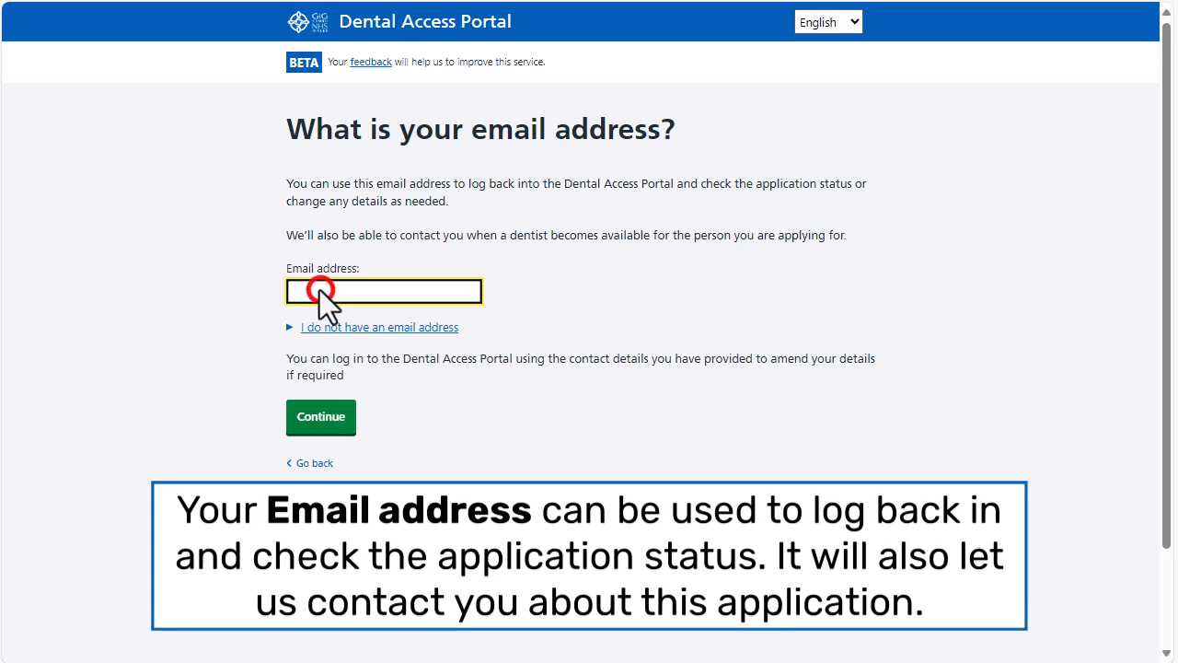
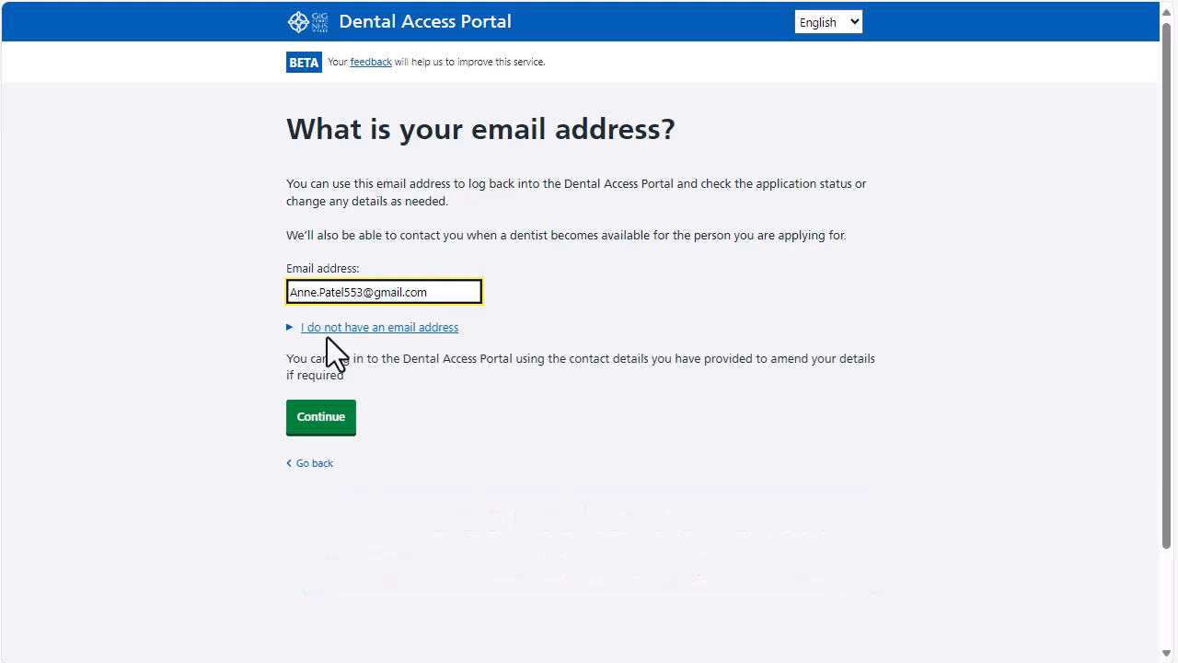
{"action": "left_click", "coordinate": [289, 327]}
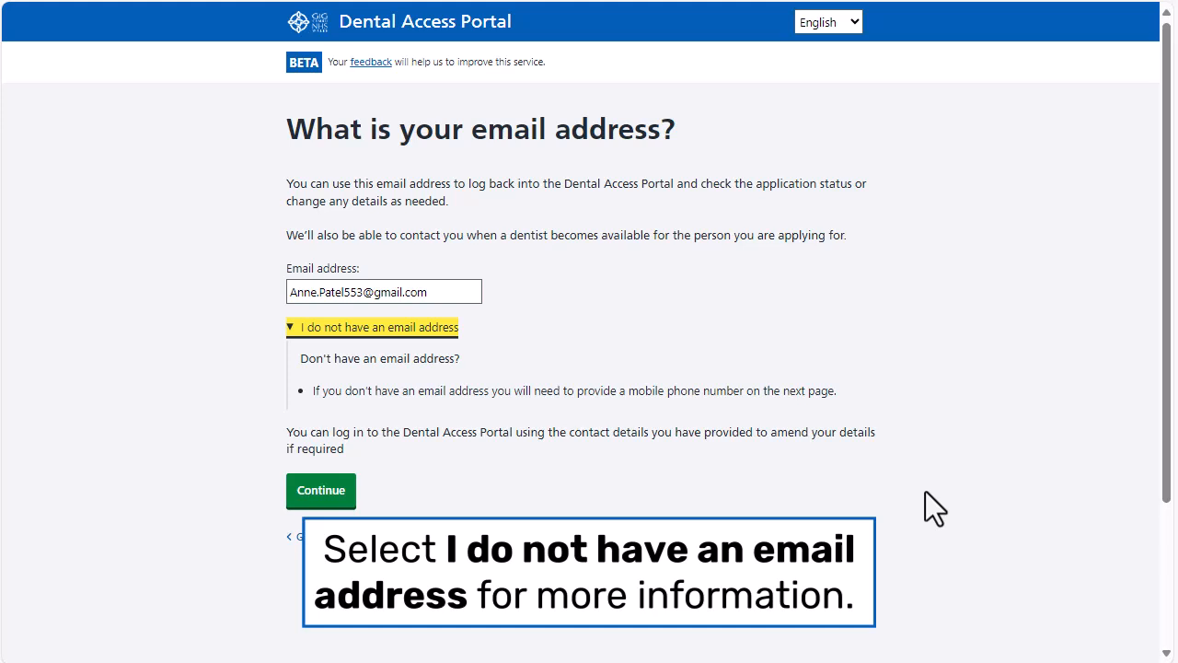
{"action": "left_click", "coordinate": [288, 324]}
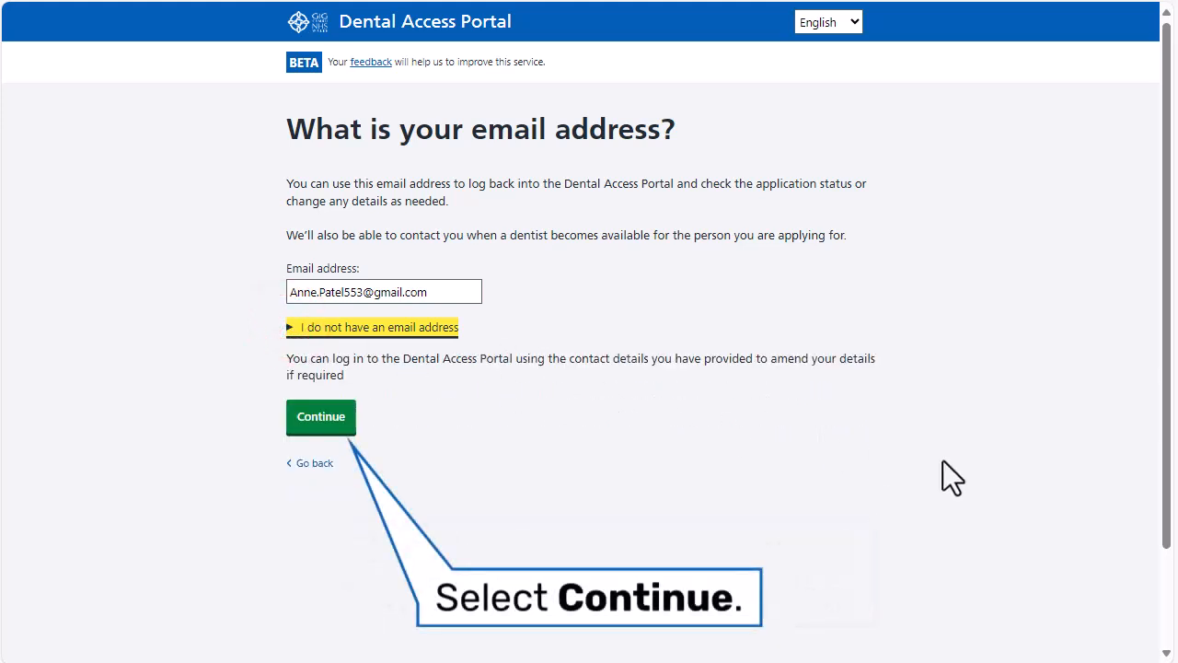
{"action": "left_click", "coordinate": [329, 415]}
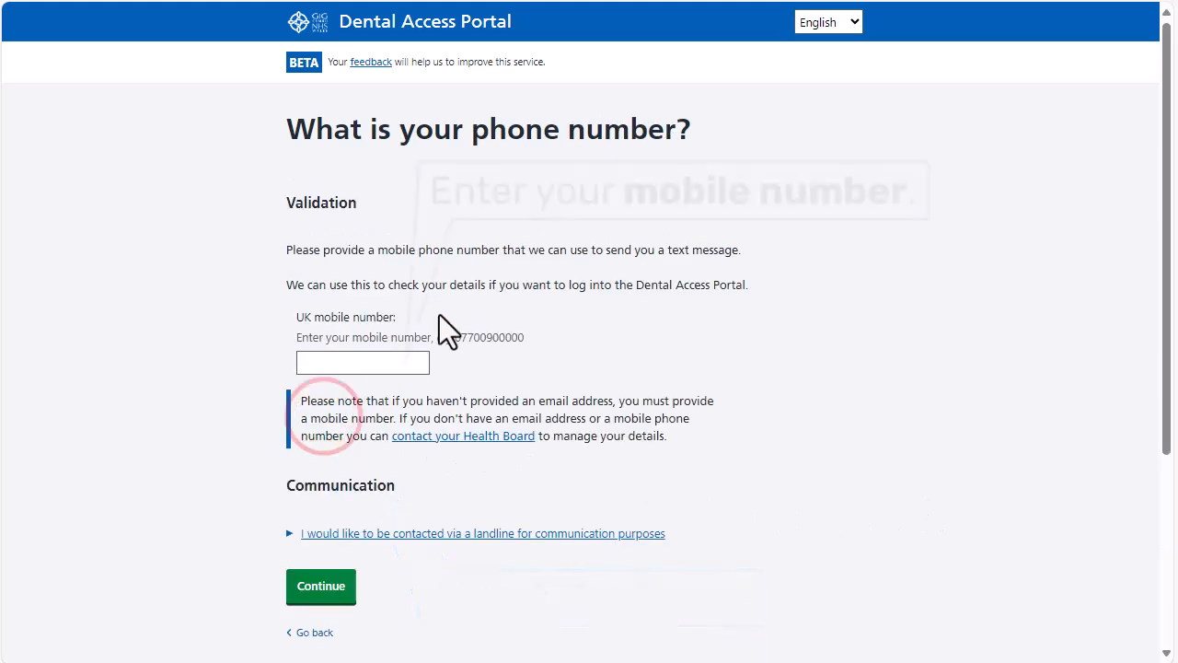
Step: Enter the applicant's 11-digit UK mobile number and submit it
{"action": "left_click", "coordinate": [350, 367]}
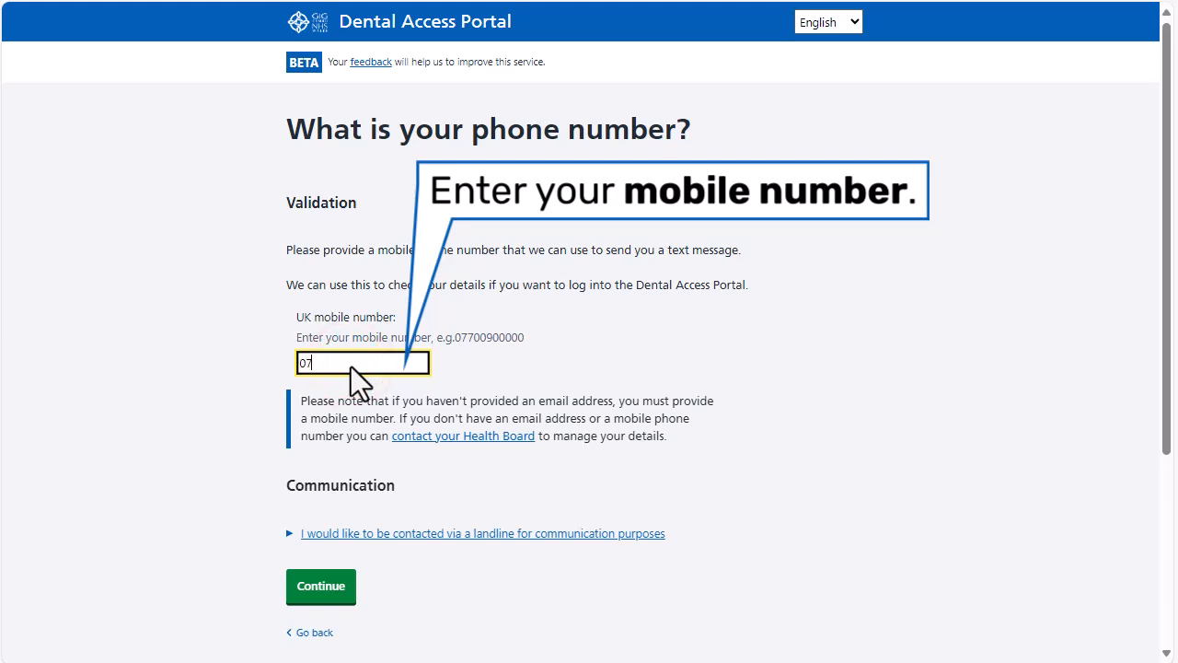
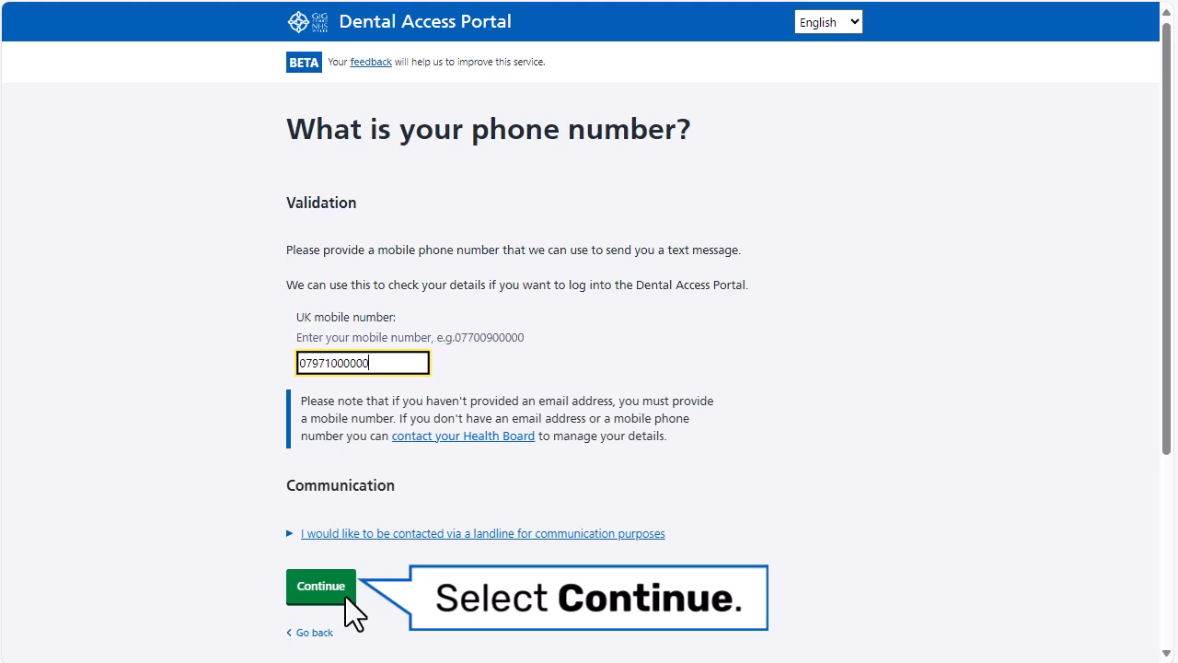
{"action": "left_click", "coordinate": [345, 596]}
Step: Choose email and SMS text message as contact methods and English as the language
{"action": "left_click", "coordinate": [345, 596]}
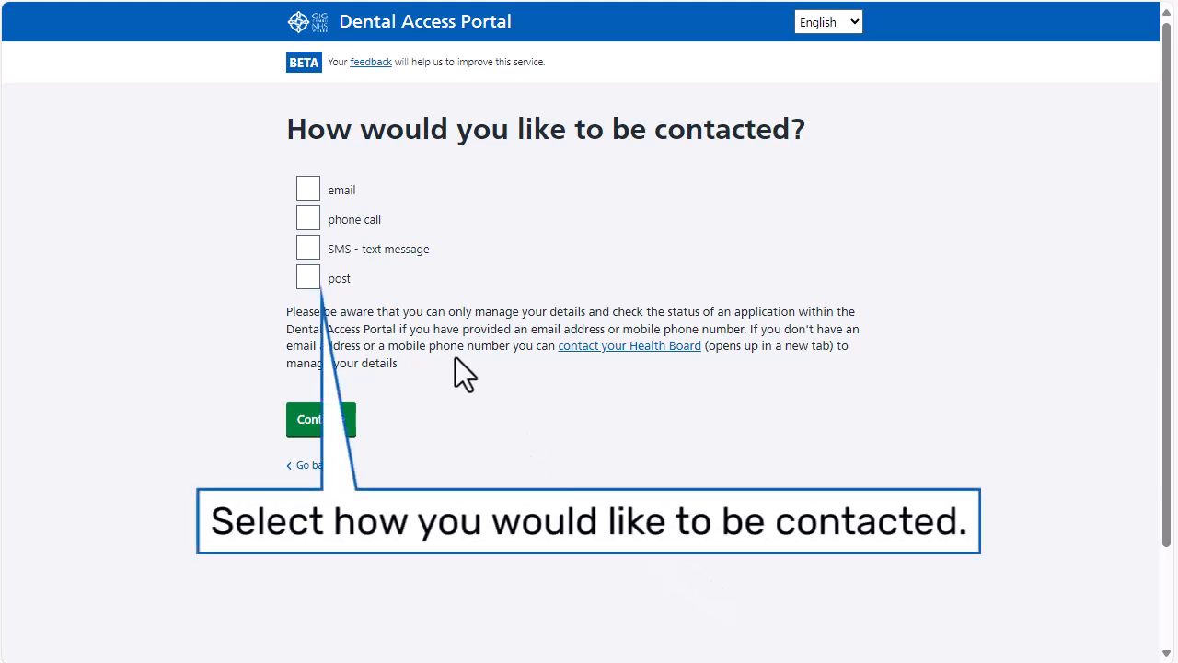
{"action": "left_click", "coordinate": [310, 191]}
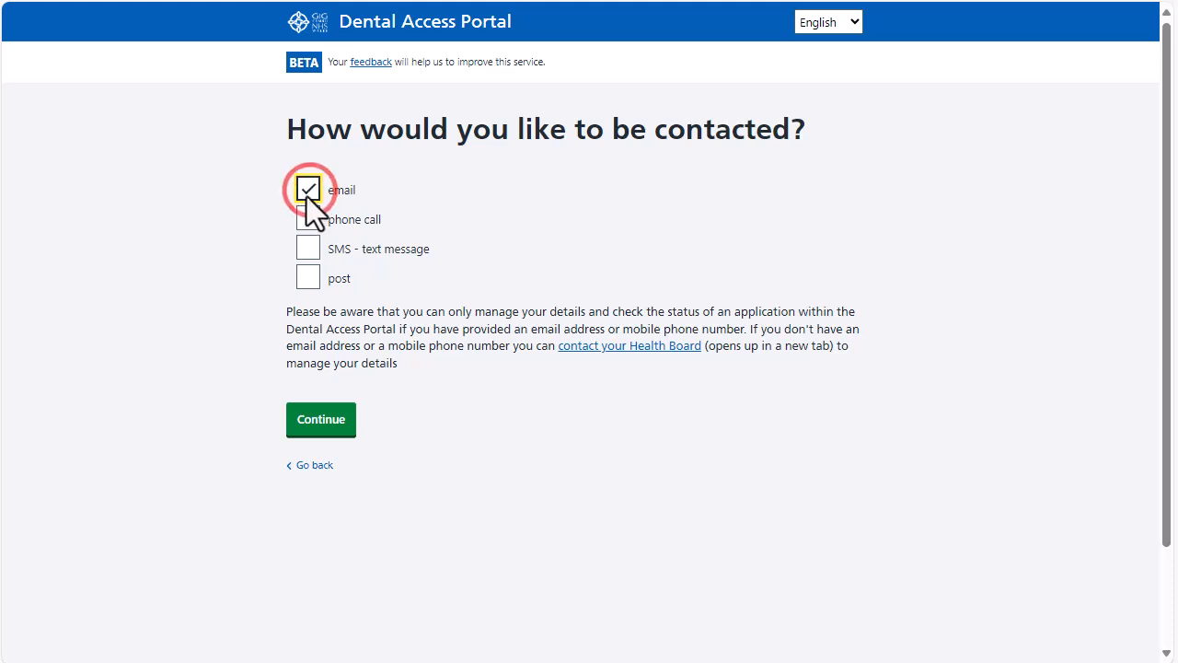
{"action": "left_click", "coordinate": [308, 247]}
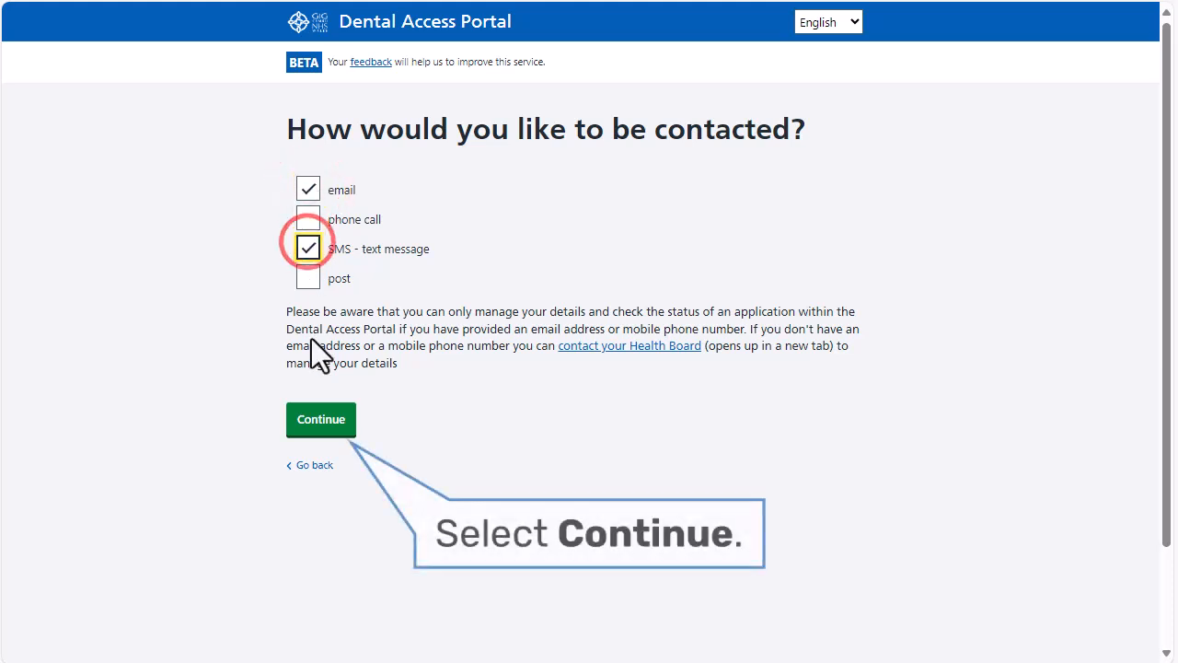
{"action": "left_click", "coordinate": [314, 412]}
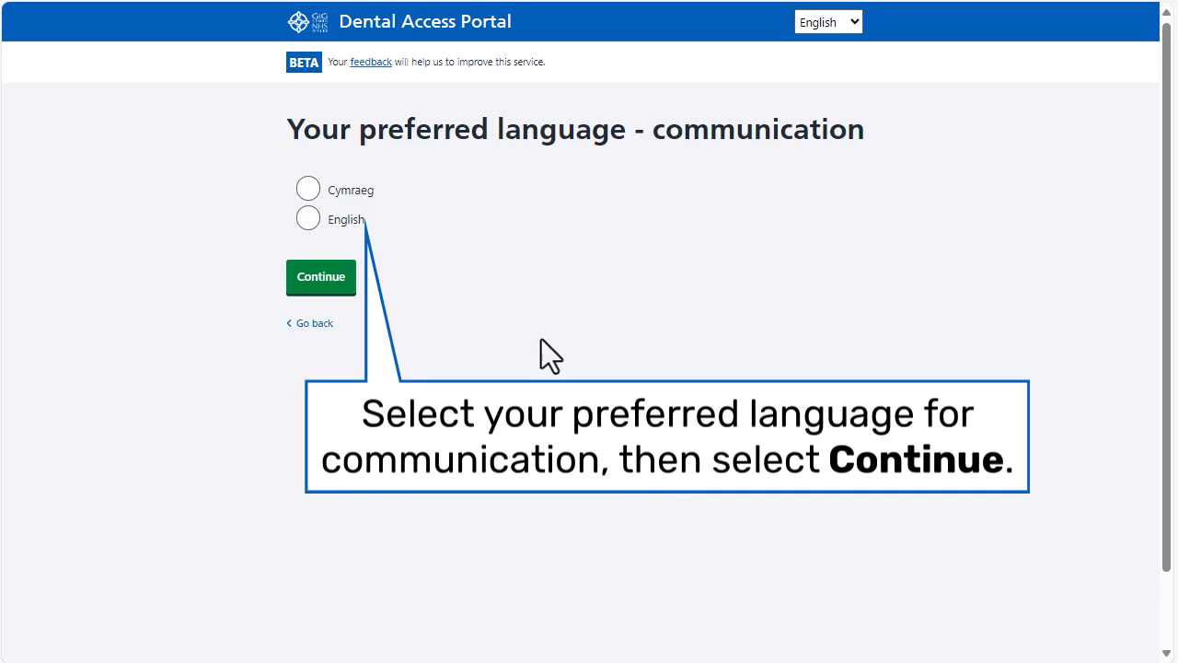
{"action": "left_click", "coordinate": [318, 218]}
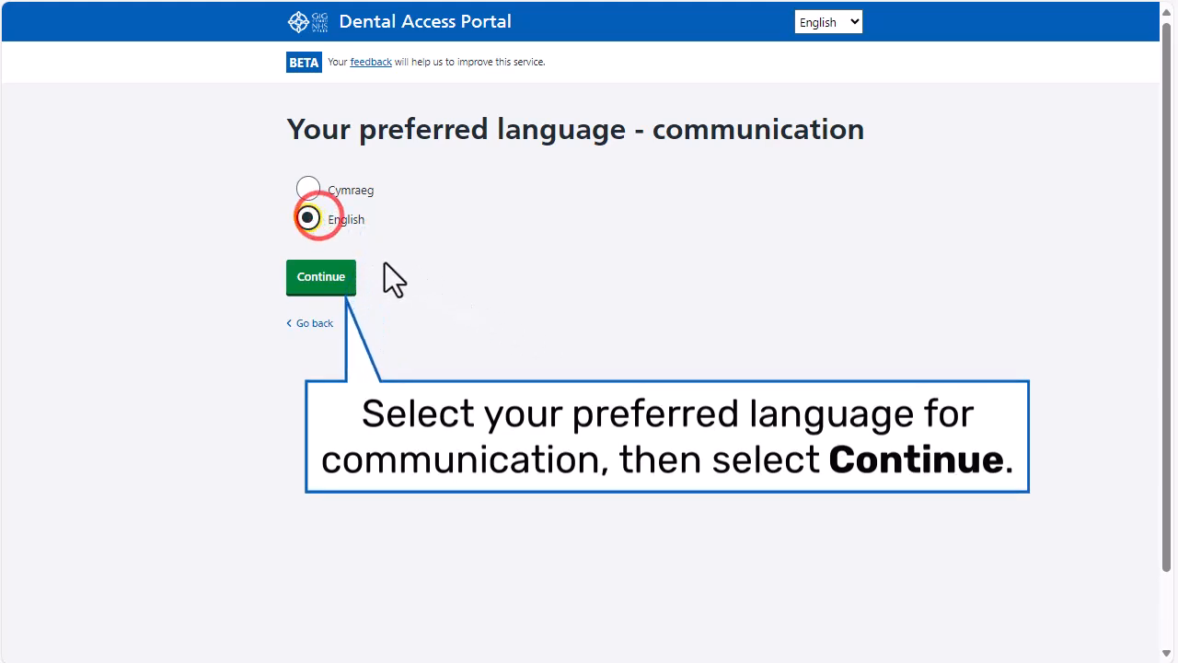
{"action": "left_click", "coordinate": [328, 277]}
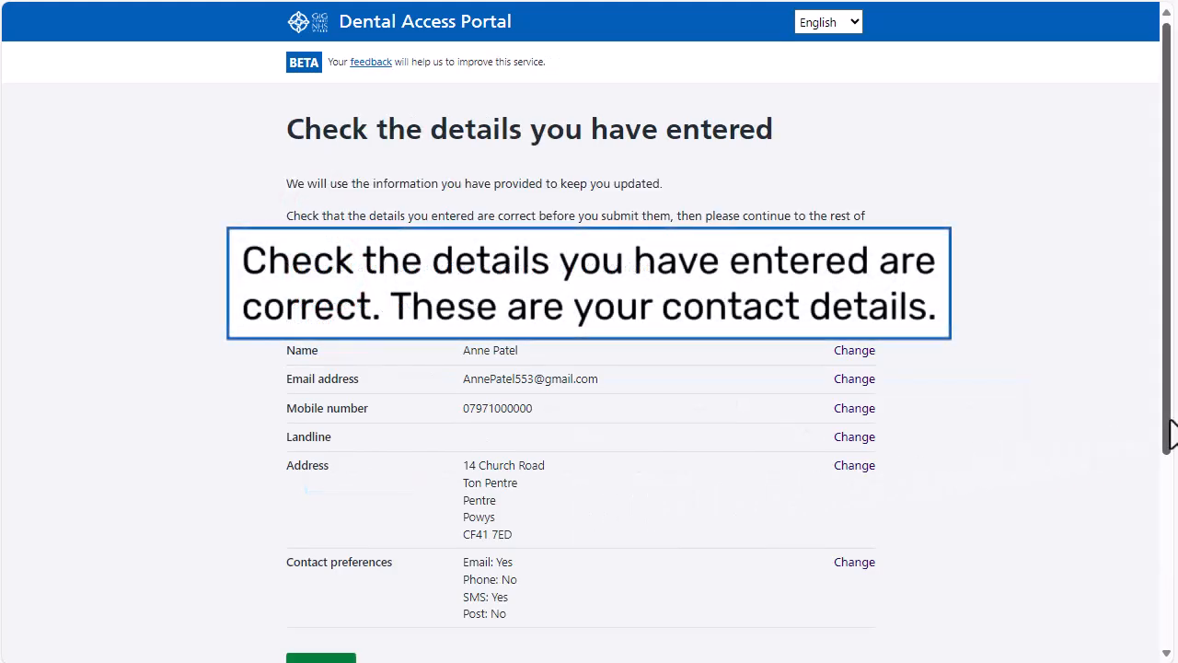
Step: Review the entered contact details on the check page and confirm them
{"action": "left_click_drag", "start_coordinate": [1171, 419], "coordinate": [1167, 456]}
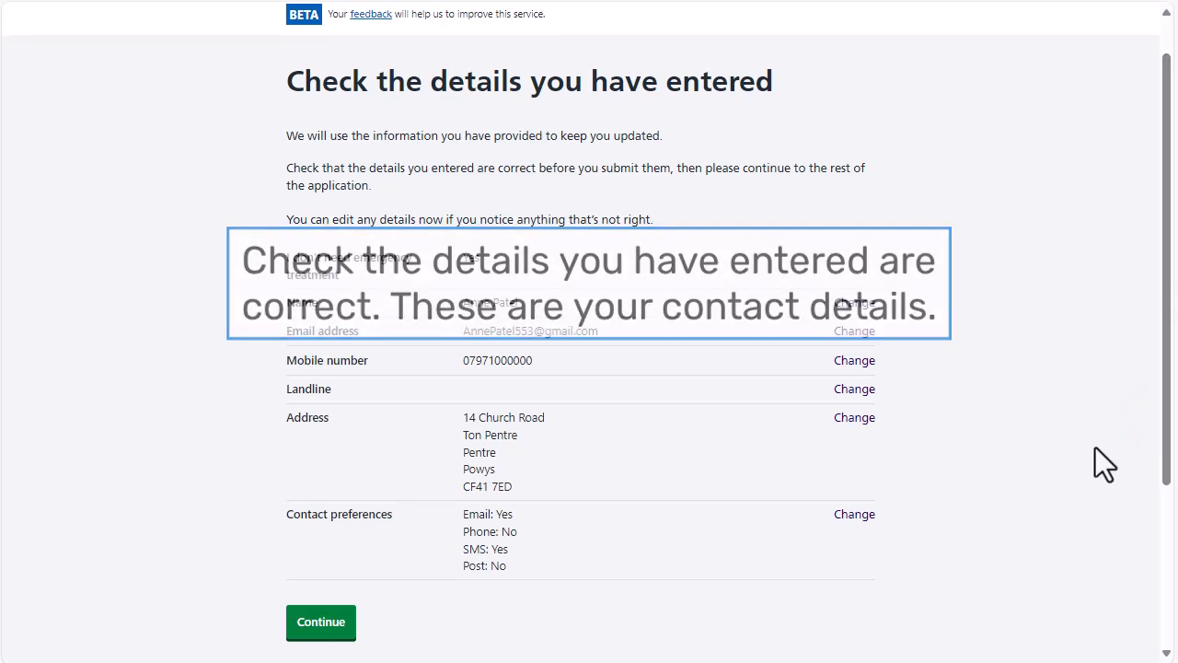
{"action": "left_click", "coordinate": [329, 616]}
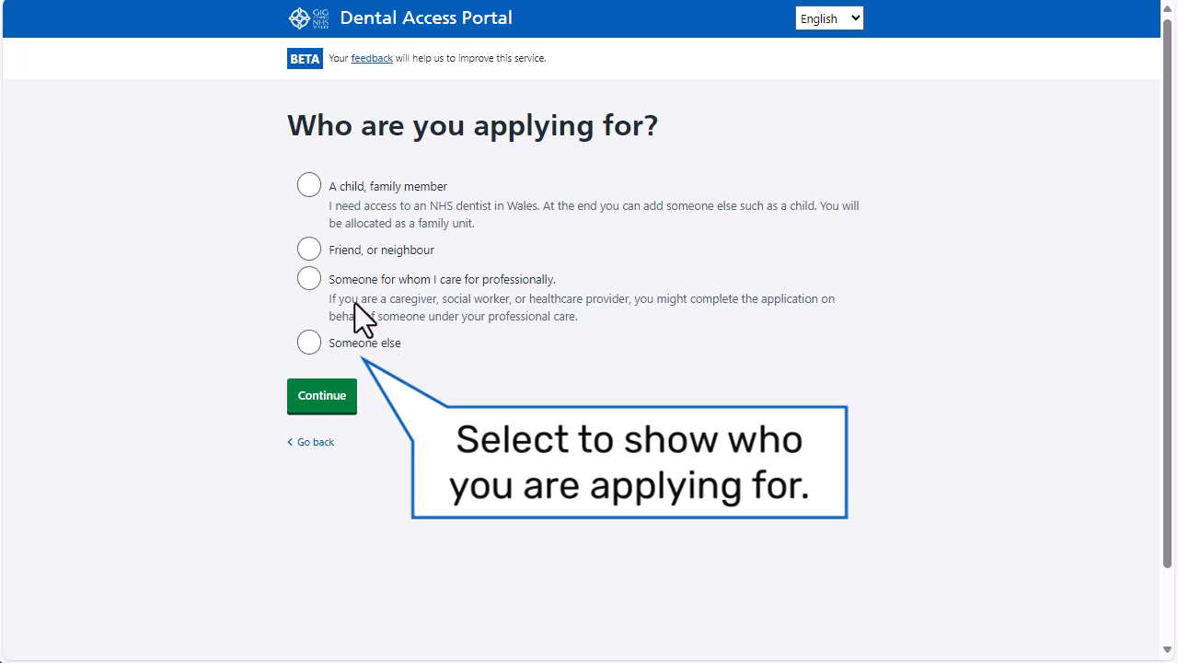
Step: Mark the application as being for a friend or neighbour
{"action": "left_click", "coordinate": [318, 247]}
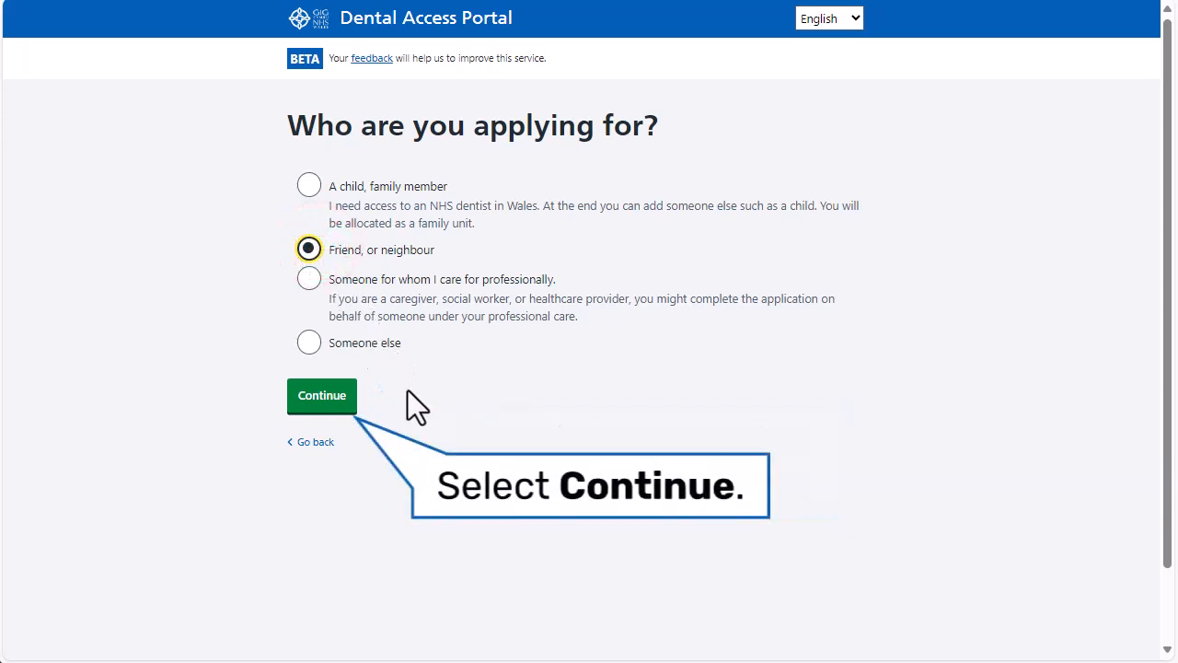
{"action": "left_click", "coordinate": [328, 398]}
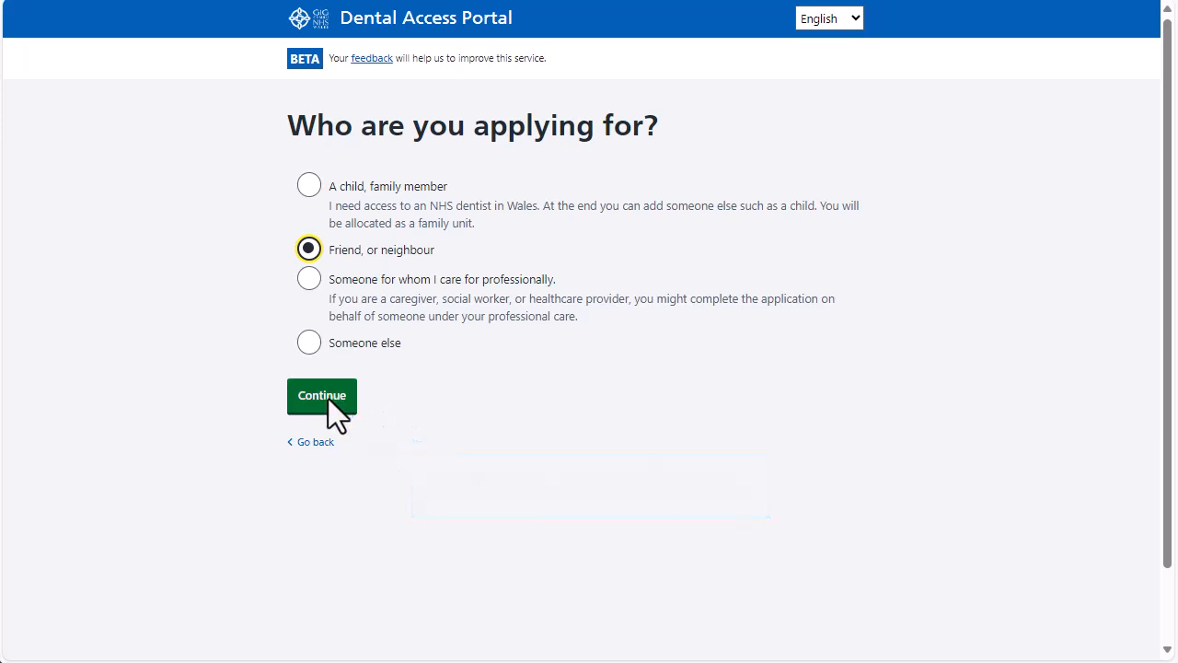
{"action": "left_click", "coordinate": [328, 398]}
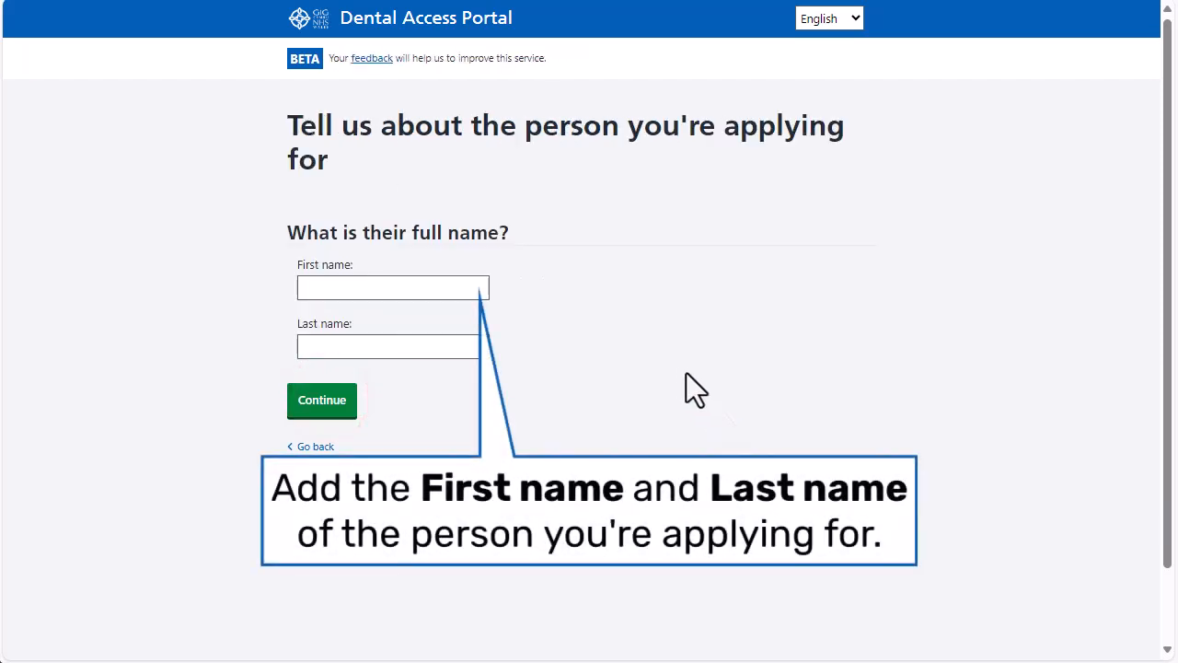
Step: Enter the friend's first and last name and submit them
{"action": "left_click", "coordinate": [333, 288]}
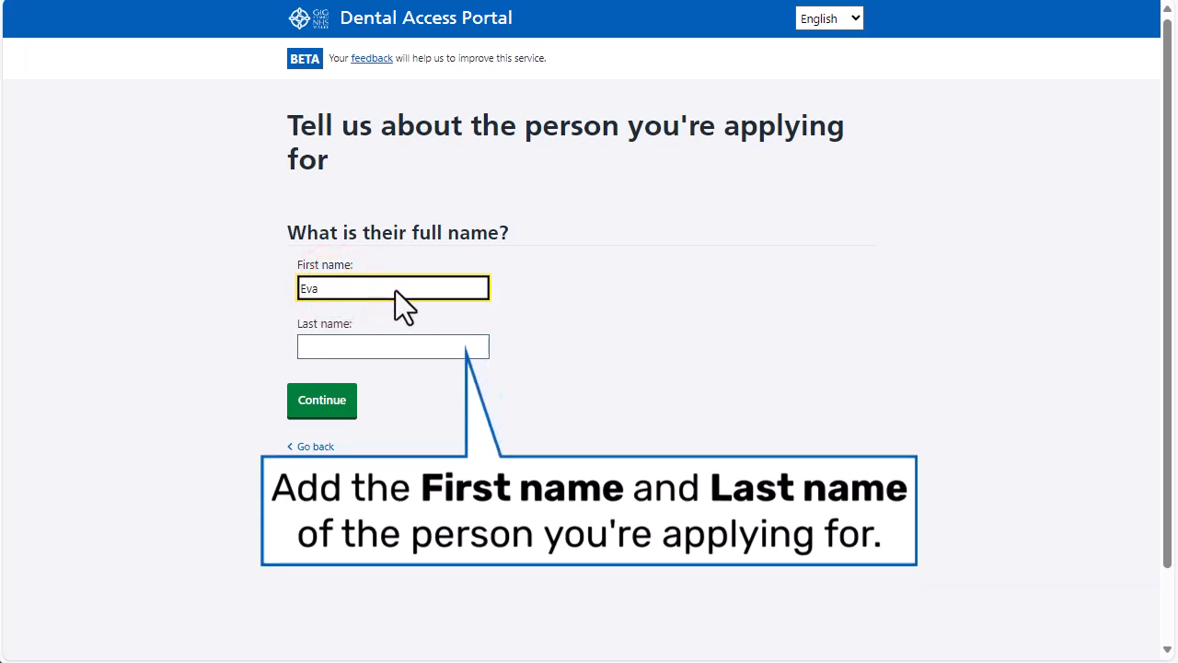
{"action": "left_click", "coordinate": [340, 347]}
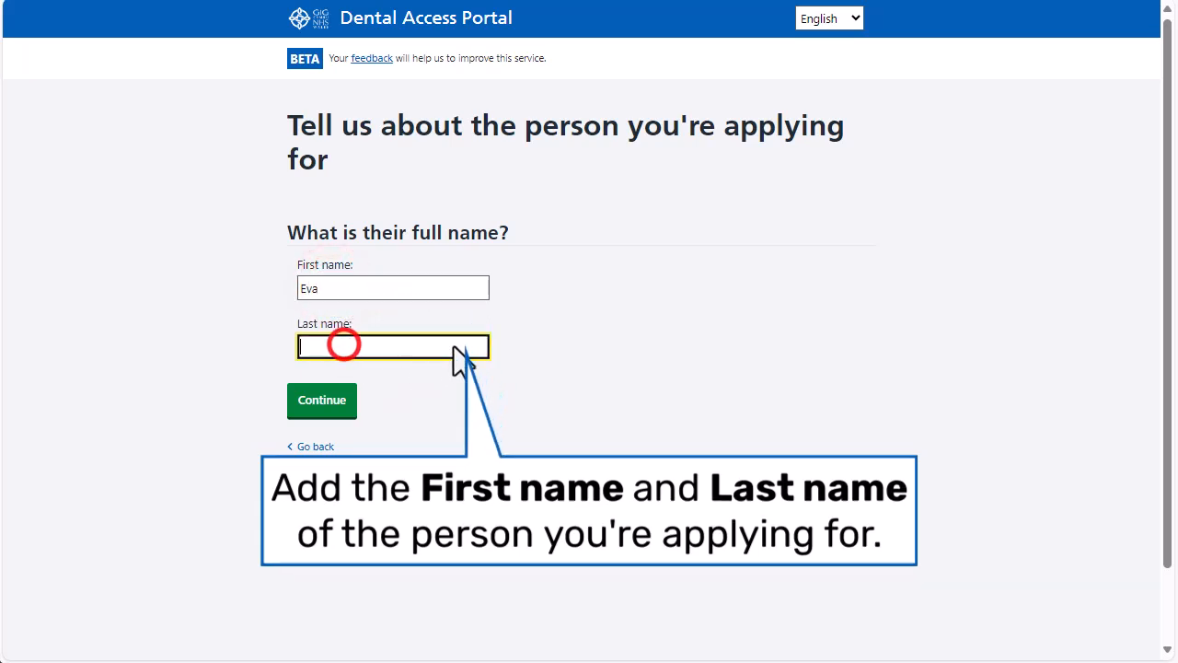
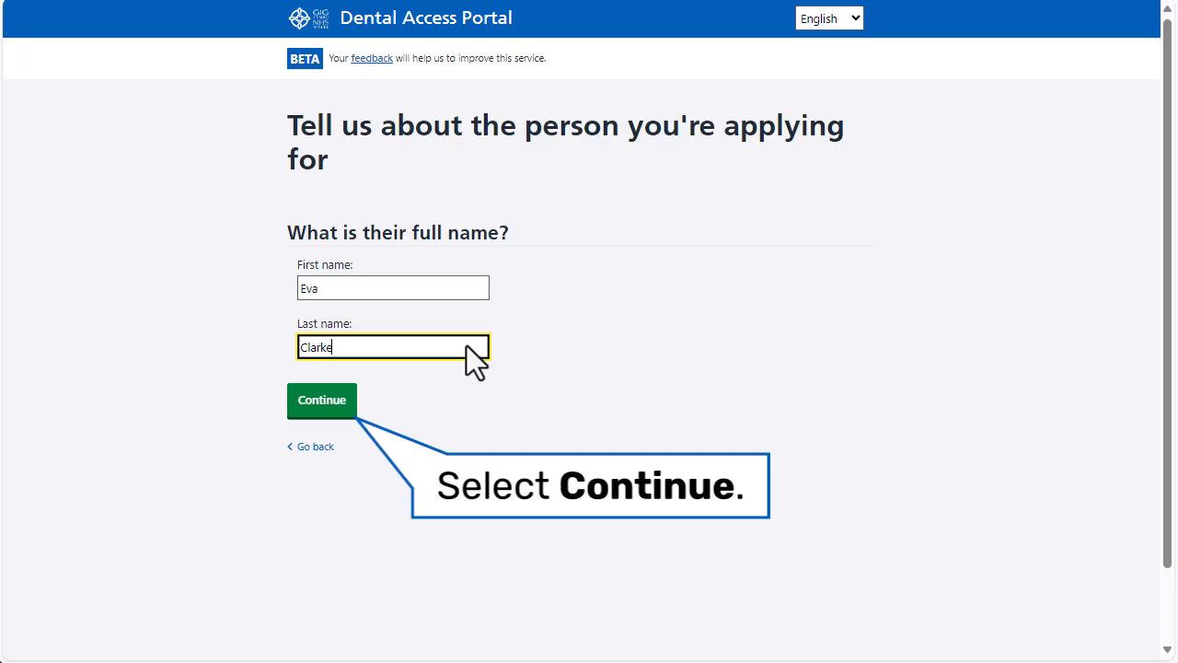
{"action": "left_click", "coordinate": [336, 405]}
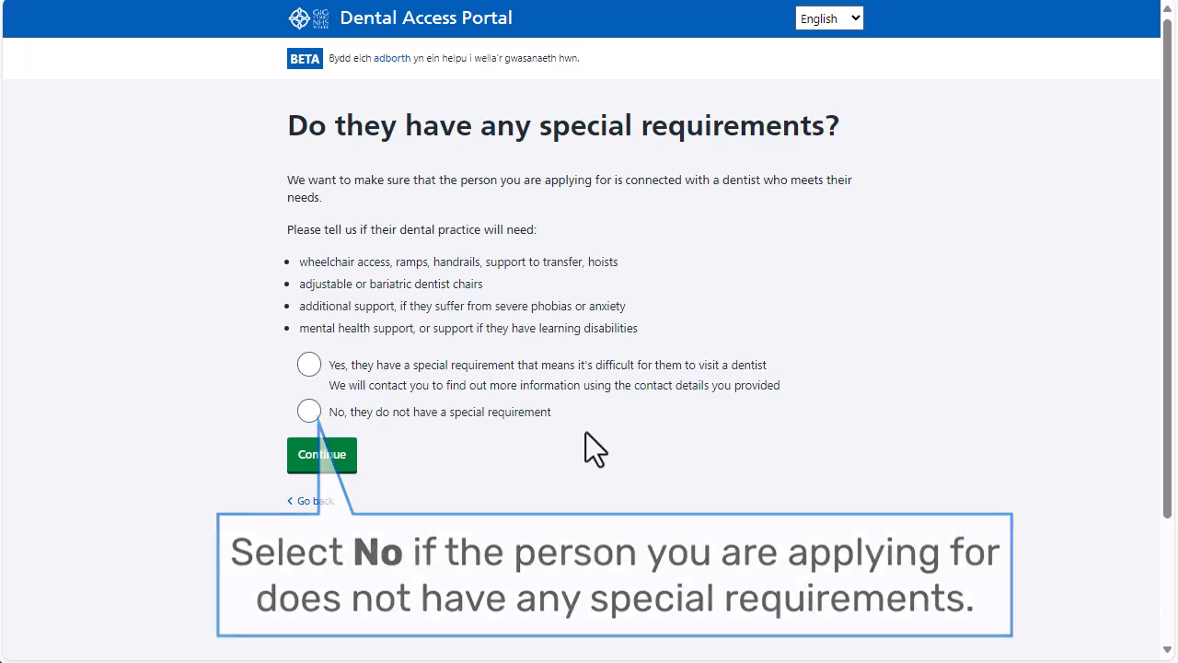
Step: Answer 'Yes, they have a special requirement' for the friend and continue
{"action": "left_click", "coordinate": [311, 366]}
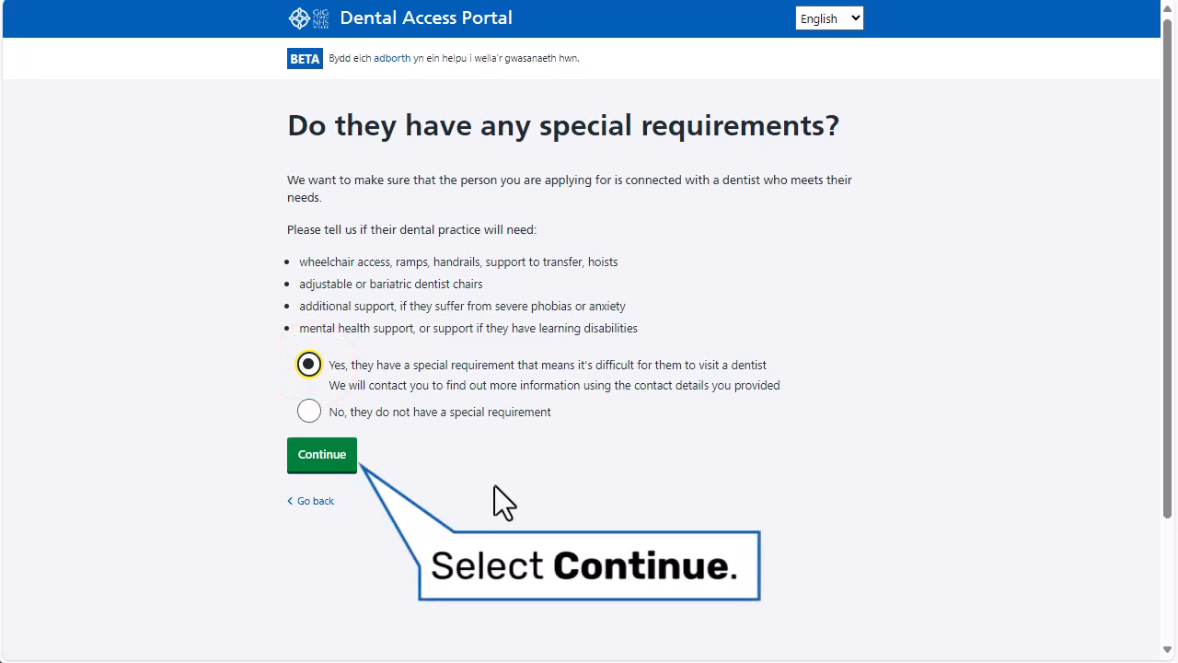
{"action": "left_click", "coordinate": [323, 455]}
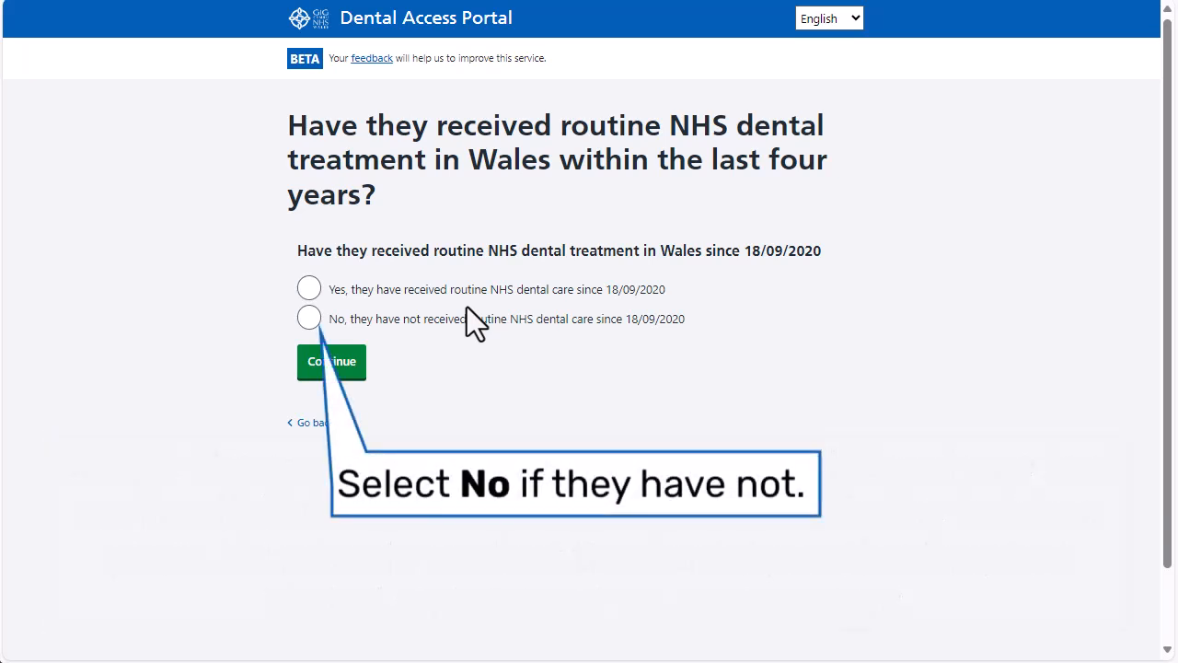
Step: Answer No to NHS dental treatment since 18/09/2020 and Yes to living in Wales six months yearly
{"action": "left_click", "coordinate": [309, 317]}
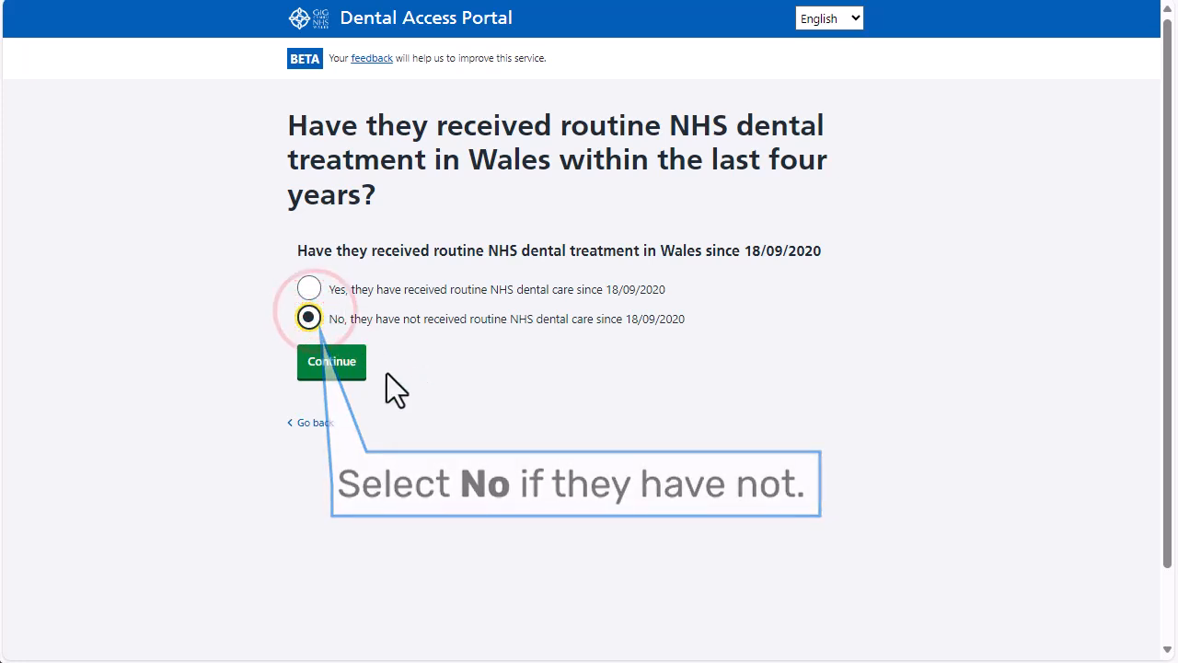
{"action": "left_click", "coordinate": [332, 358]}
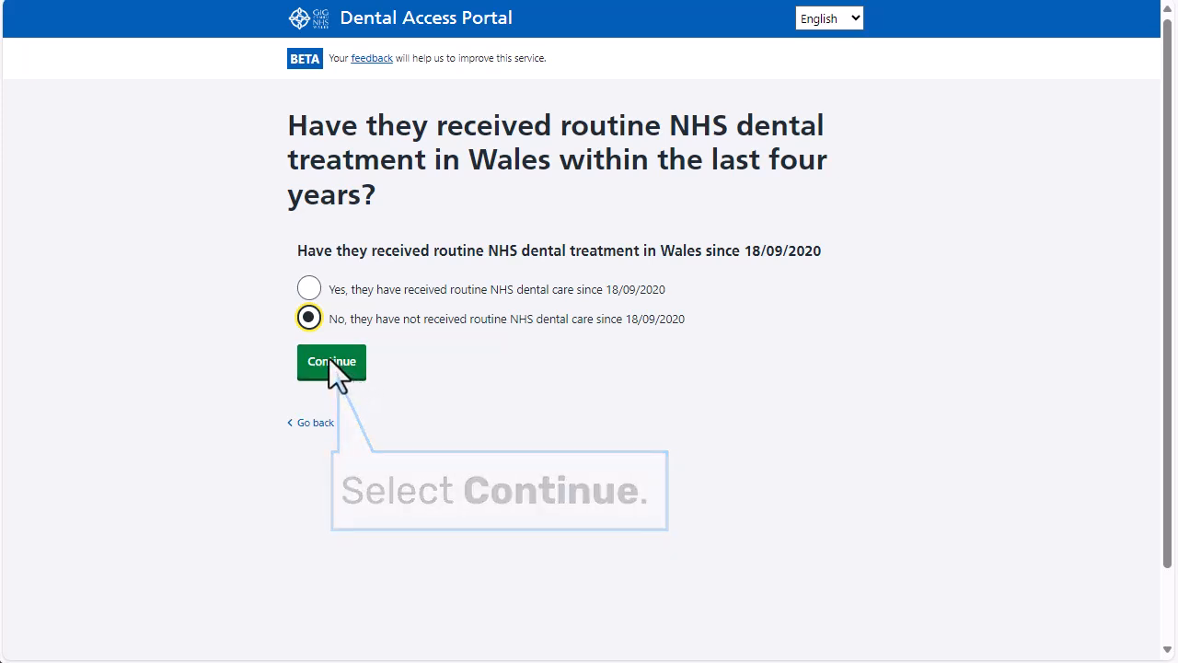
{"action": "left_click", "coordinate": [331, 361]}
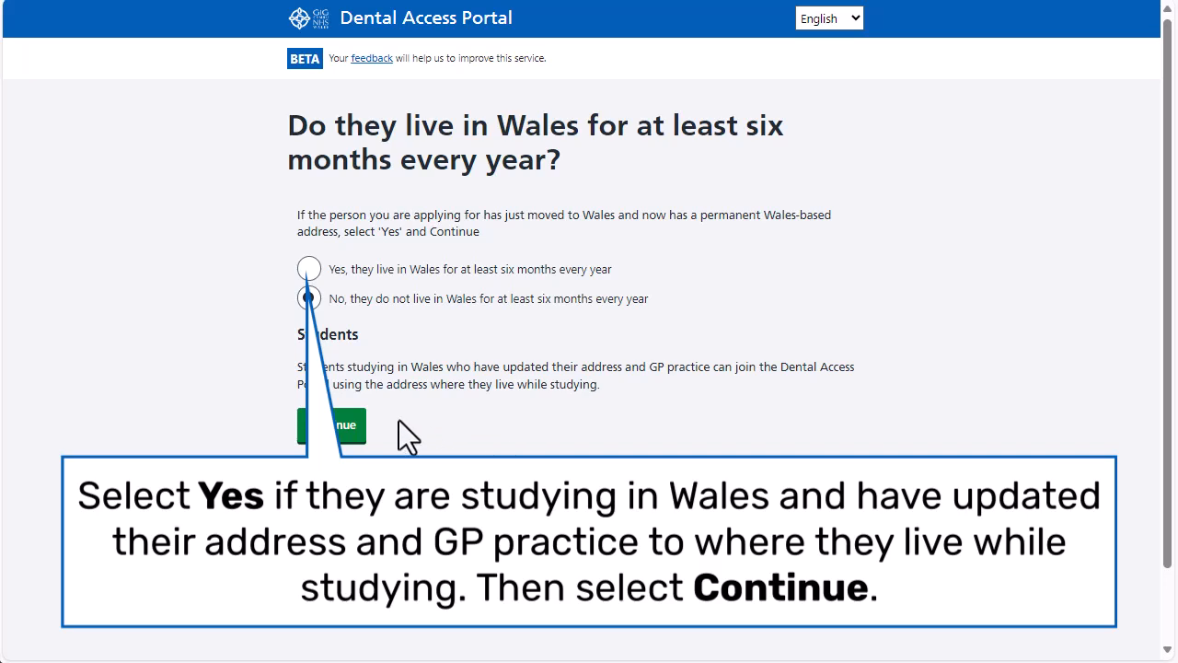
{"action": "left_click", "coordinate": [310, 269]}
{"action": "left_click", "coordinate": [322, 426]}
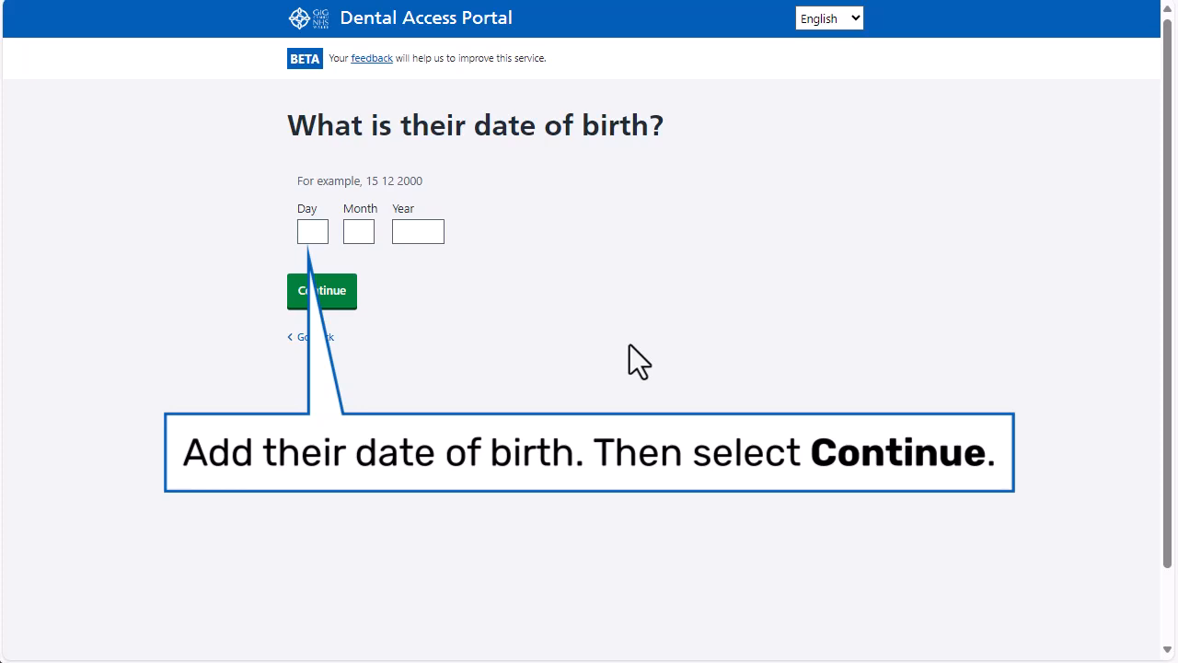
{"action": "left_click", "coordinate": [313, 230]}
{"action": "type", "text": "13"}
{"action": "left_click", "coordinate": [361, 230]}
{"action": "type", "text": "01"}
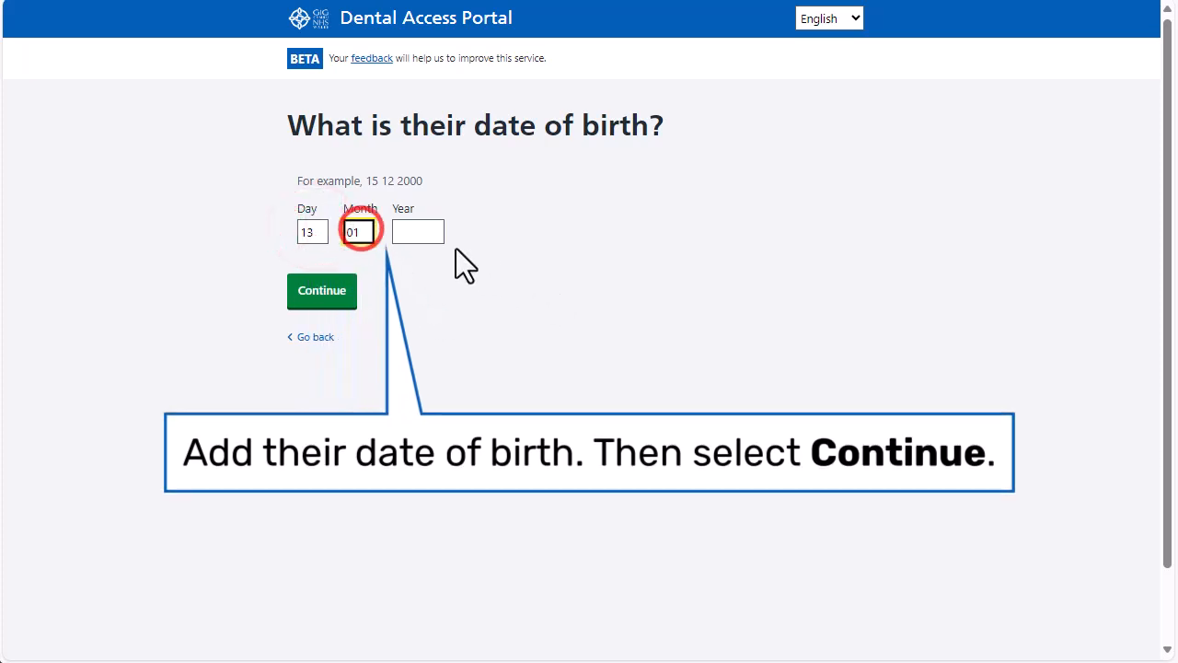
{"action": "left_click", "coordinate": [424, 233]}
{"action": "type", "text": "1965"}
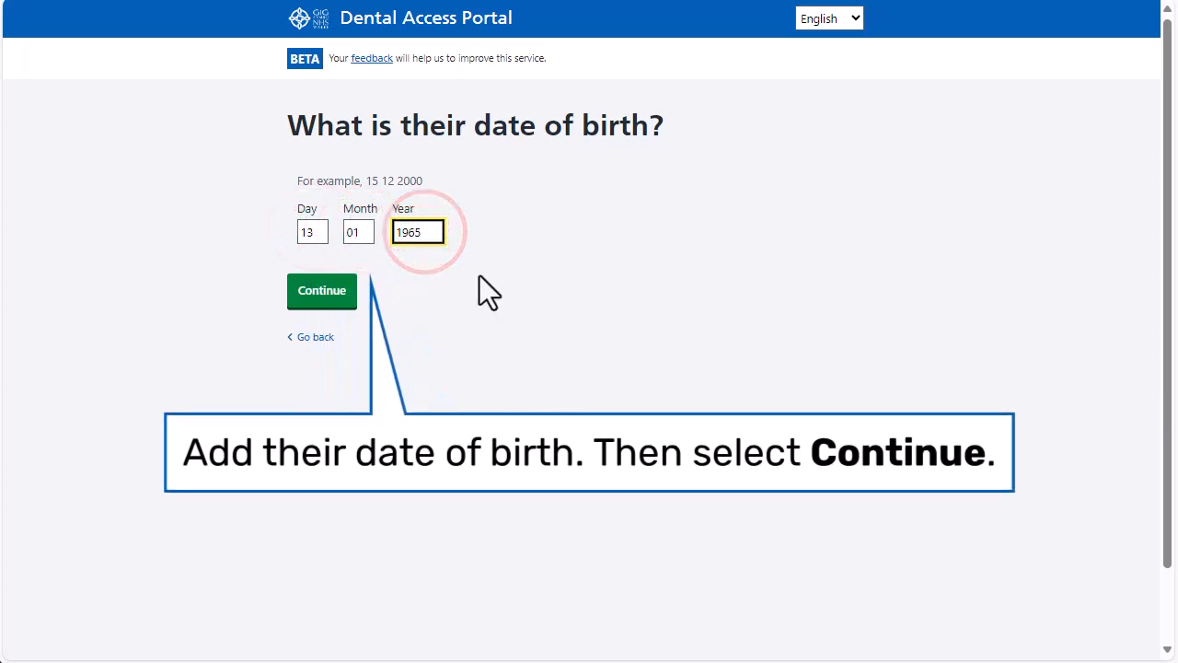
{"action": "left_click", "coordinate": [332, 289]}
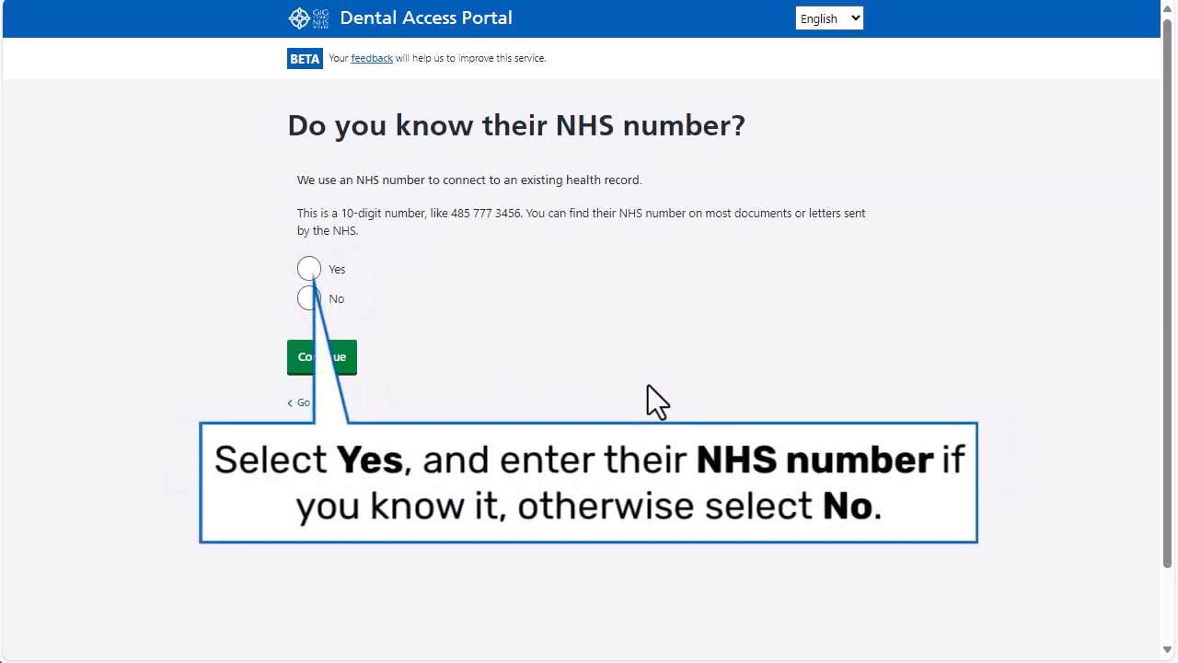
{"action": "left_click", "coordinate": [312, 298]}
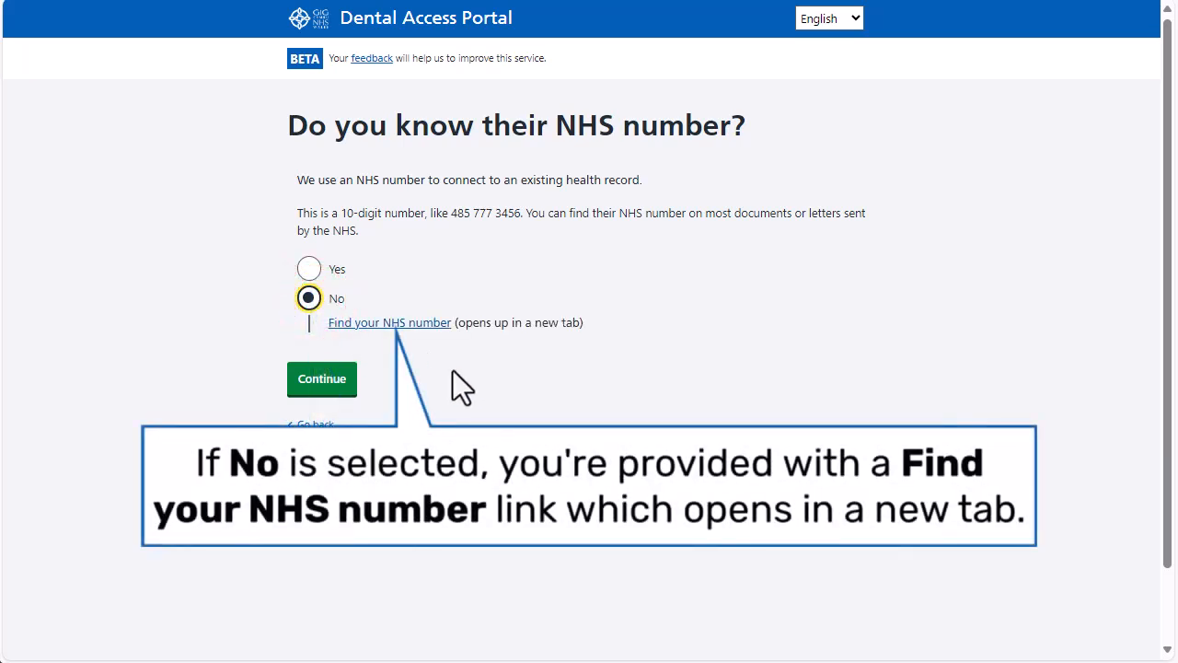
{"action": "left_click", "coordinate": [422, 330]}
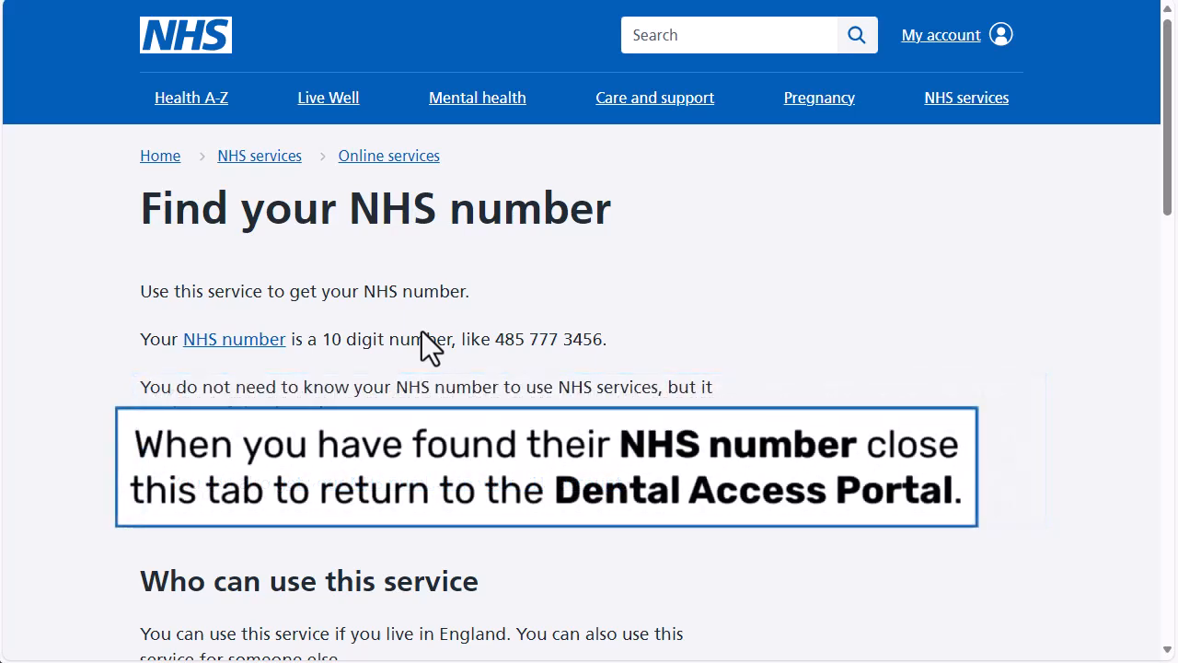
{"action": "left_click", "coordinate": [765, 0]}
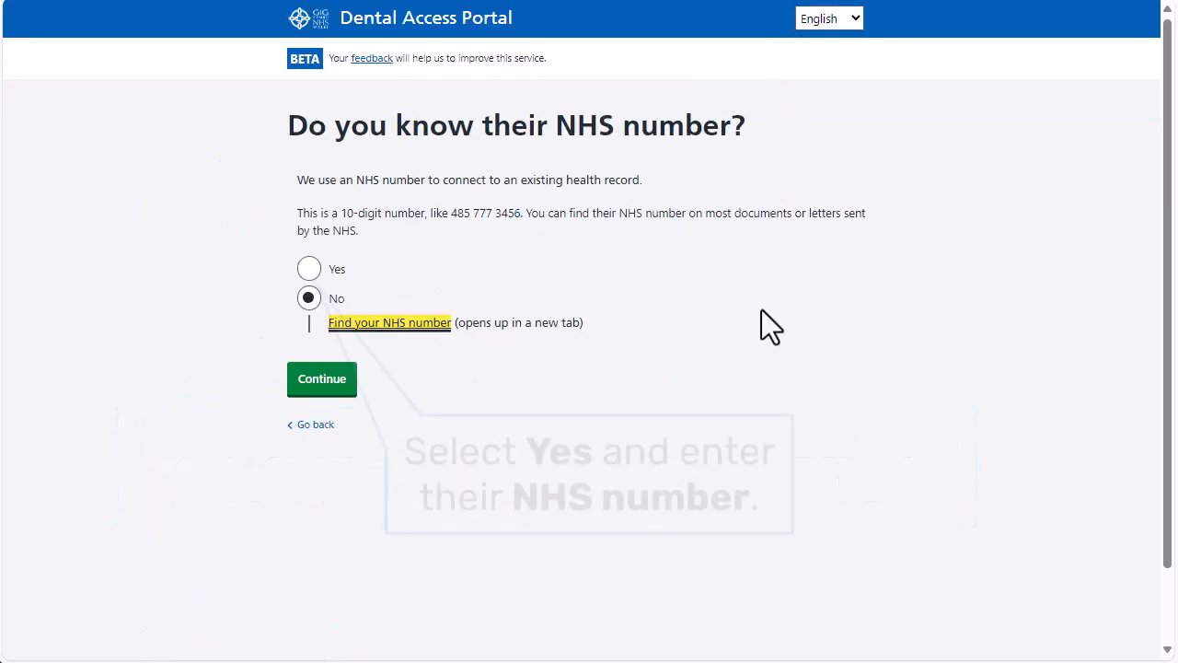
Step: Answer Yes to the NHS number question, enter their 10-digit NHS number and continue
{"action": "left_click", "coordinate": [313, 265]}
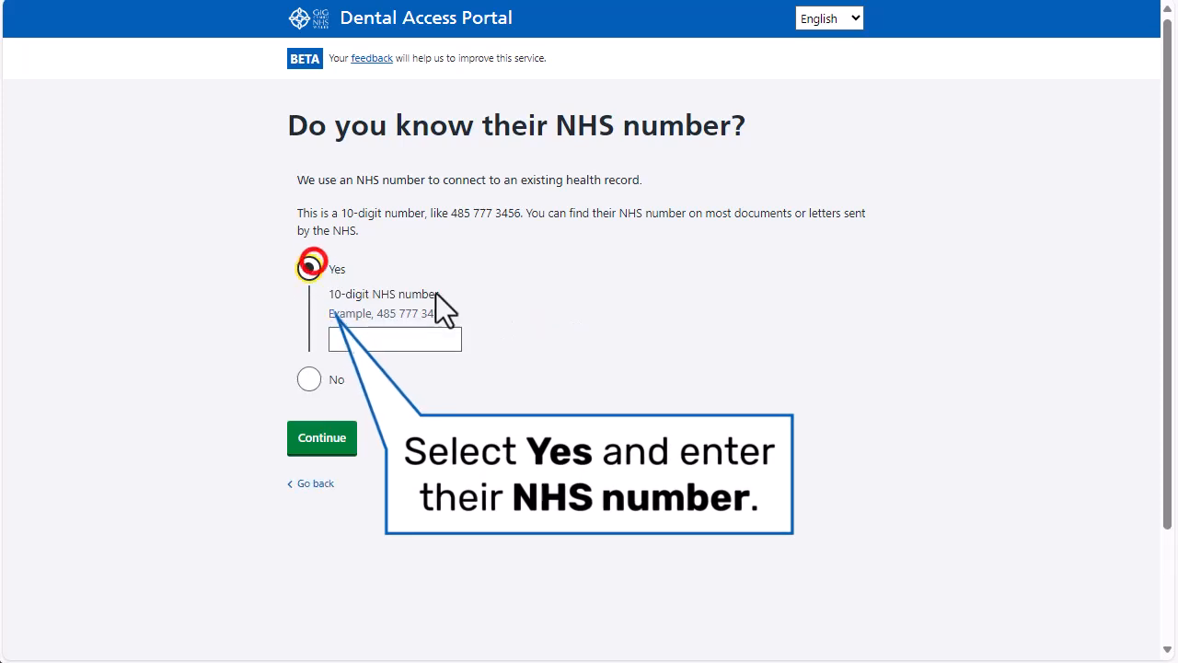
{"action": "left_click", "coordinate": [360, 338]}
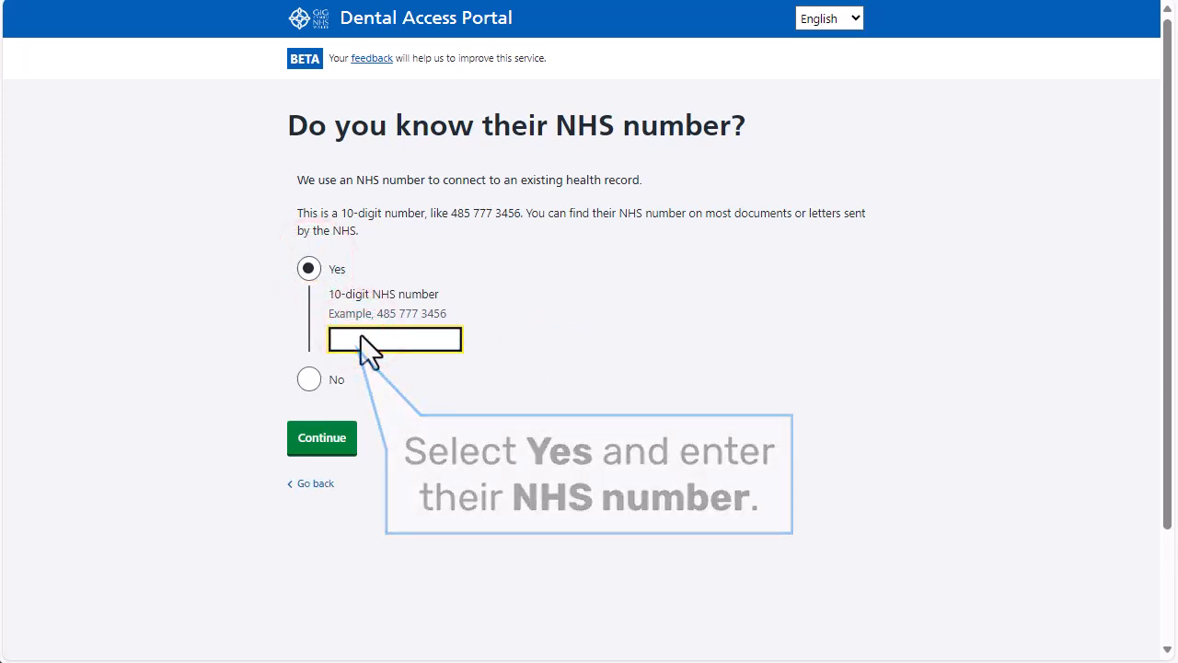
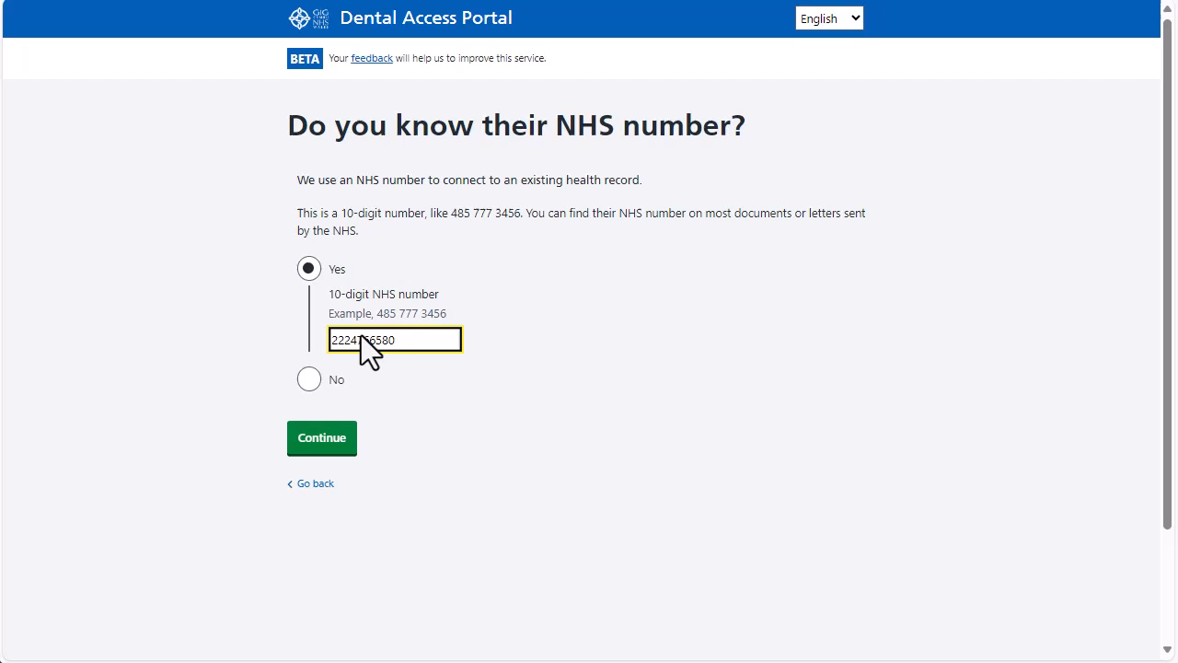
{"action": "left_click", "coordinate": [324, 441]}
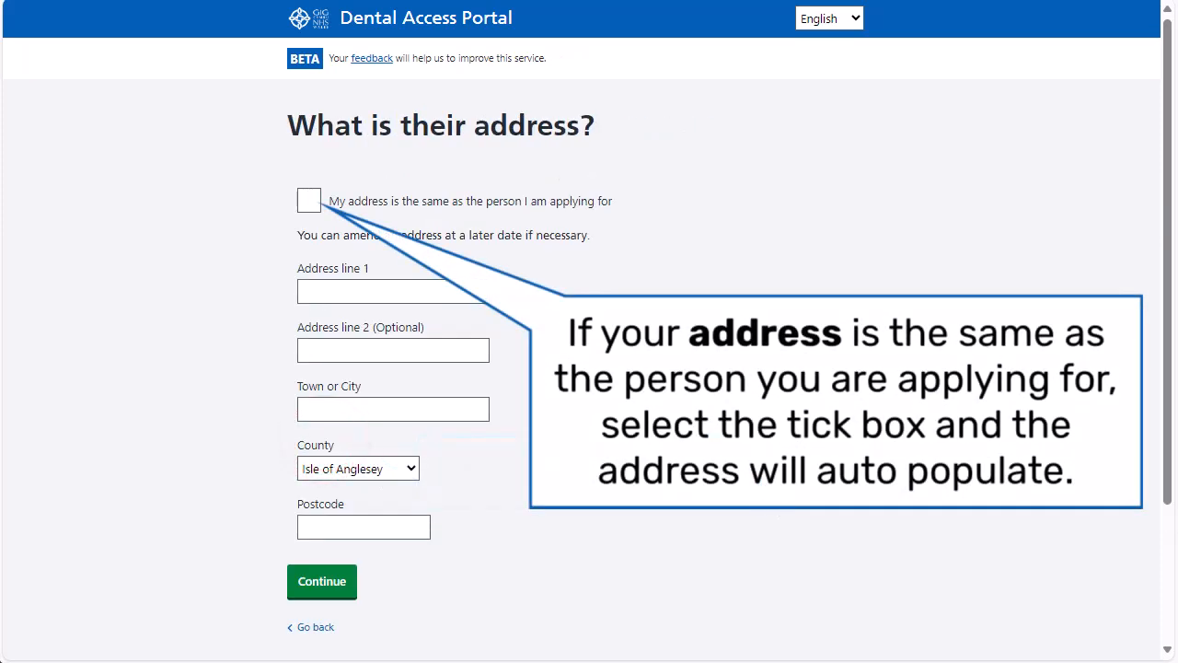
Step: Leave the same-address box unticked and enter their first two address lines and town
{"action": "left_click", "coordinate": [312, 202]}
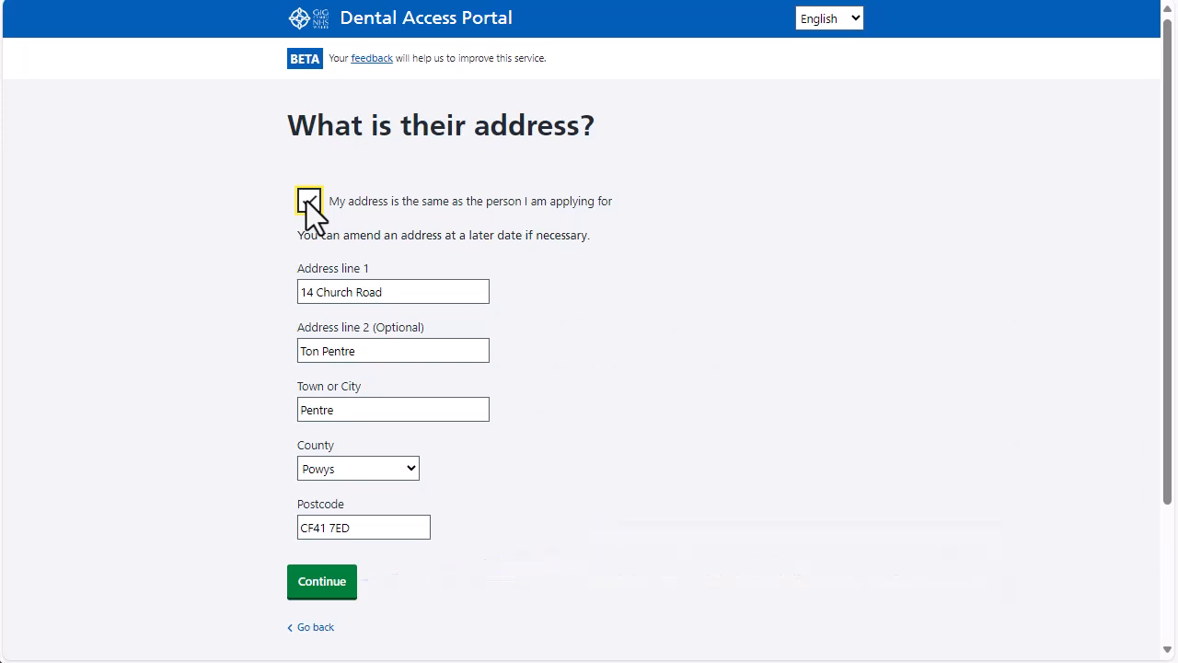
{"action": "left_click", "coordinate": [308, 201]}
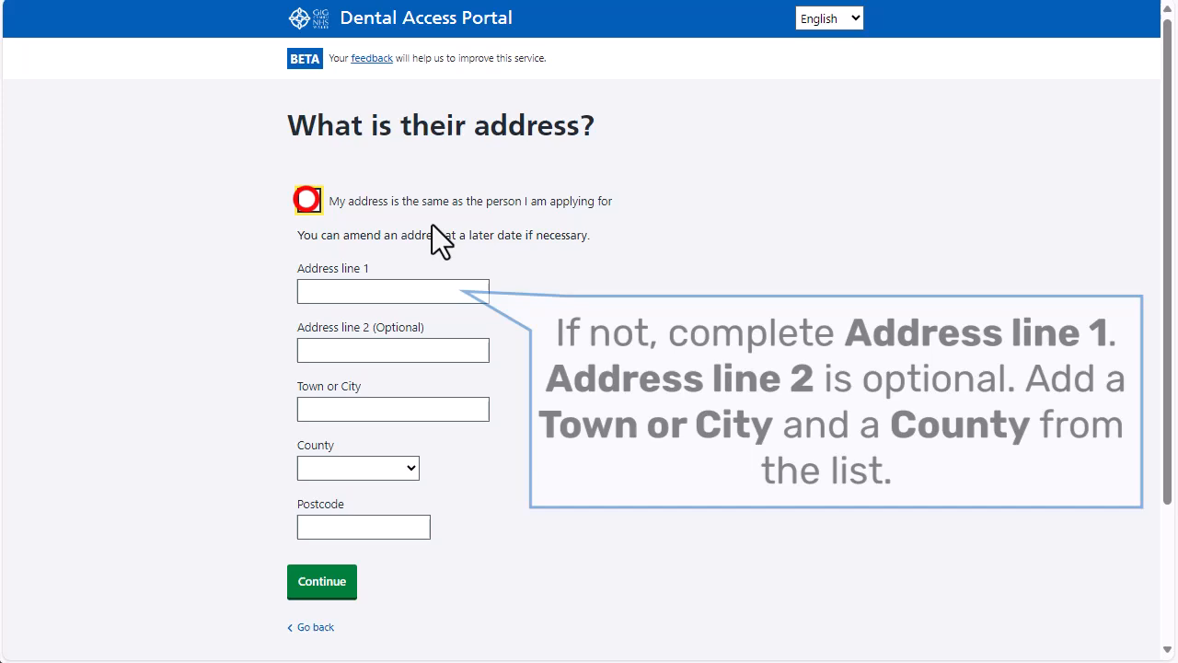
{"action": "left_click", "coordinate": [353, 293]}
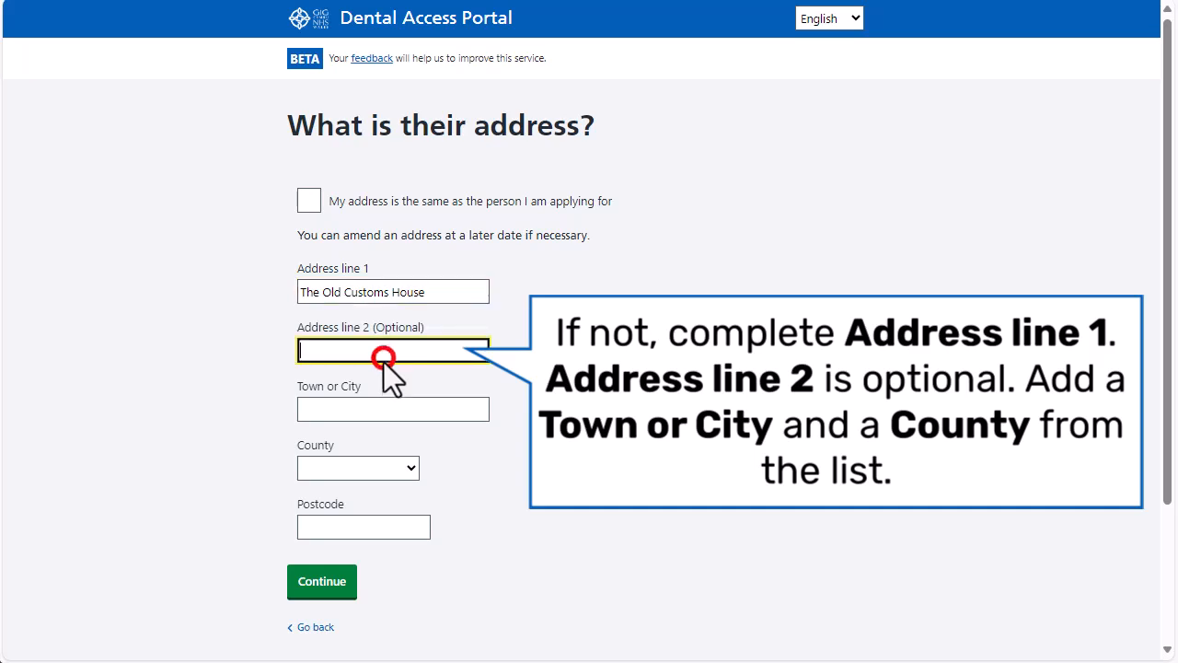
{"action": "left_click", "coordinate": [384, 360]}
{"action": "left_click", "coordinate": [382, 411]}
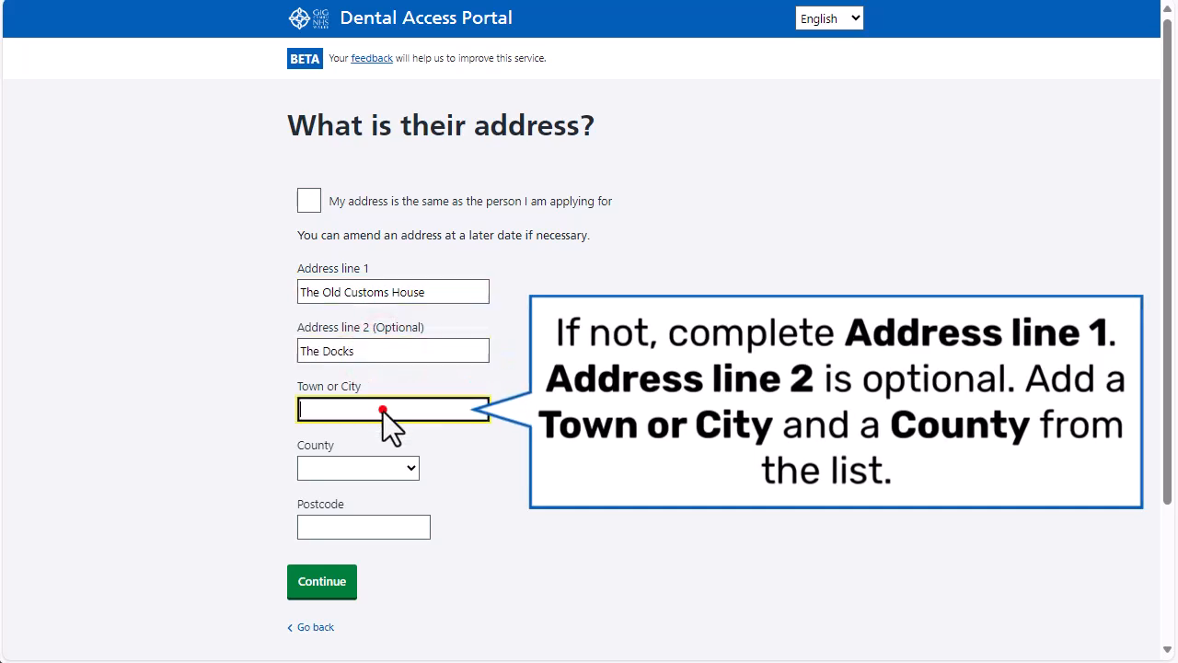
{"action": "type", "text": "Milford Haven"}
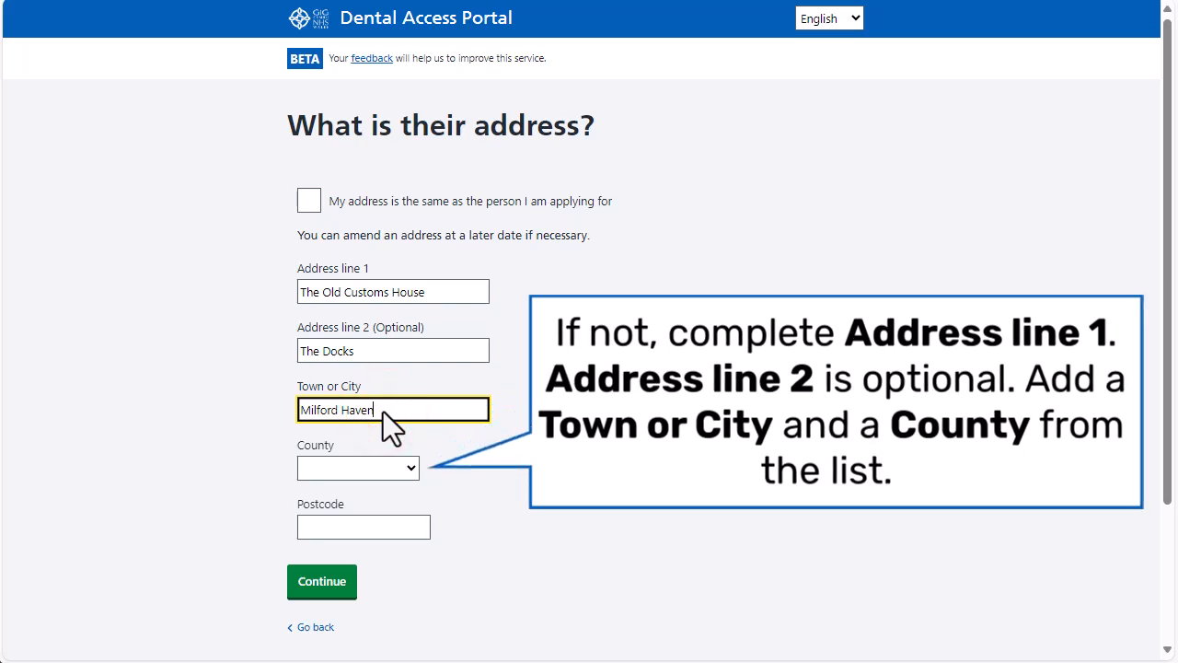
Step: Set the county to Pembrokeshire, enter their postcode and submit the address
{"action": "left_click", "coordinate": [418, 466]}
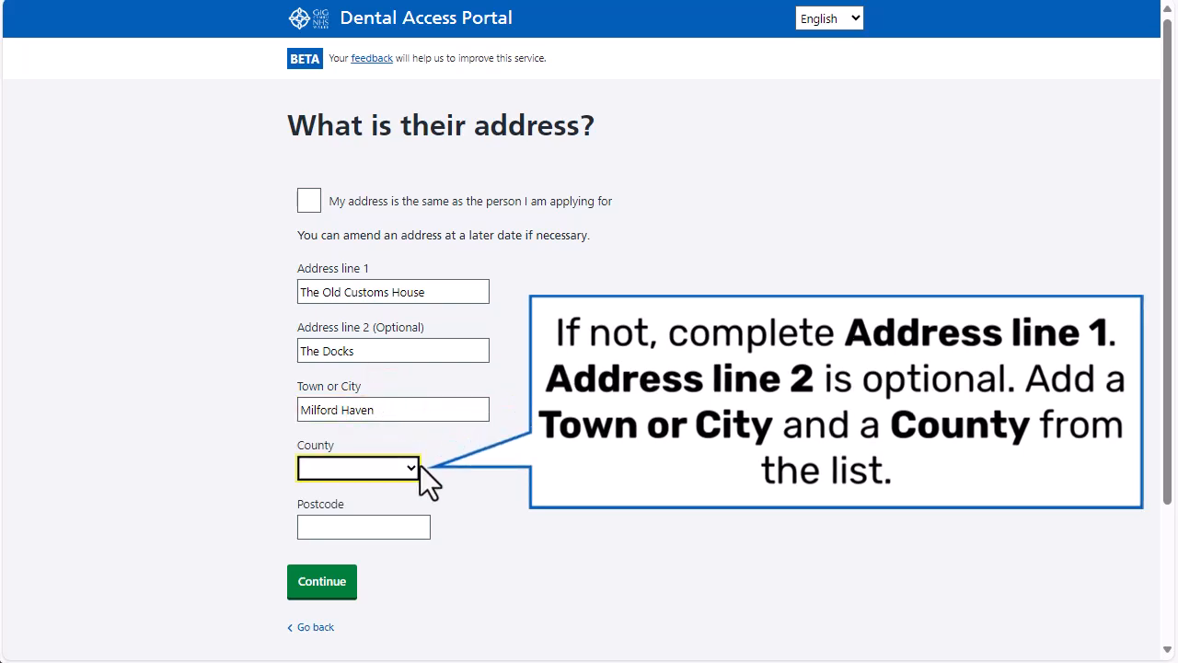
{"action": "left_click", "coordinate": [410, 468]}
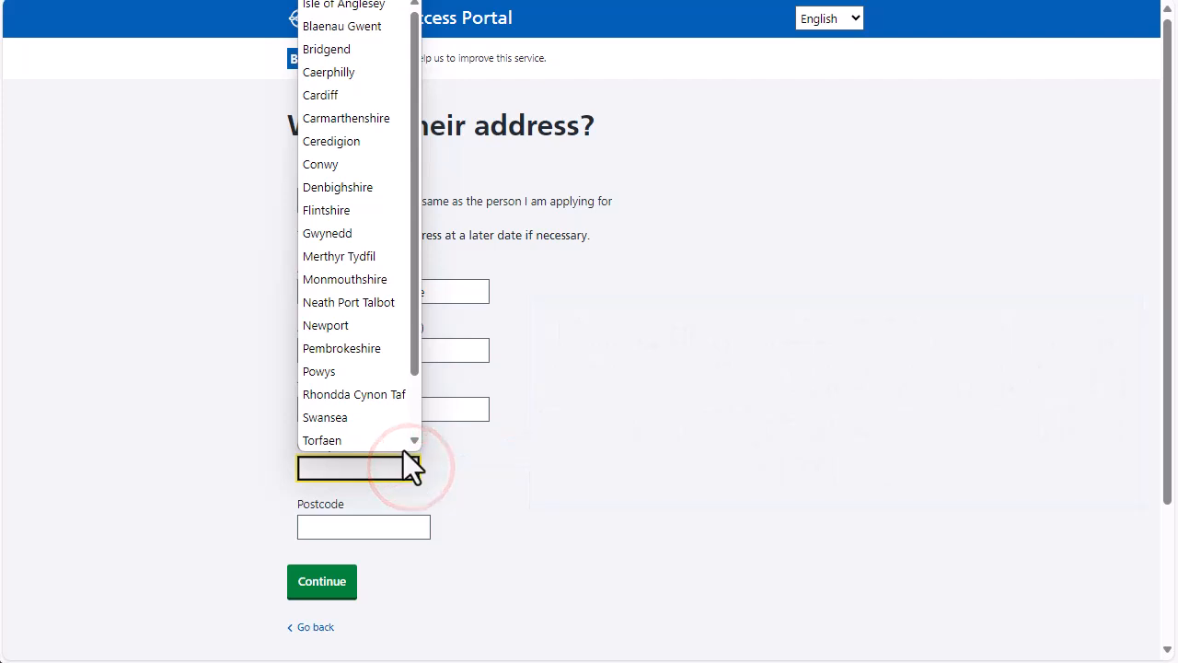
{"action": "left_click", "coordinate": [368, 348]}
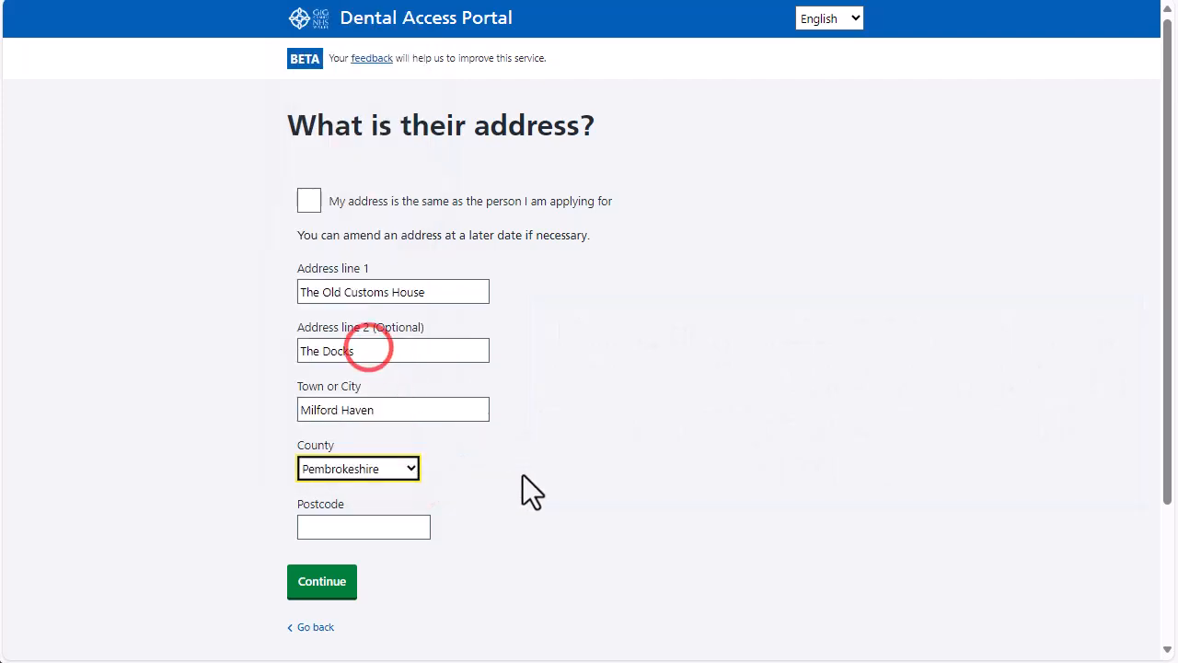
{"action": "left_click", "coordinate": [359, 526]}
{"action": "type", "text": "SA733AA"}
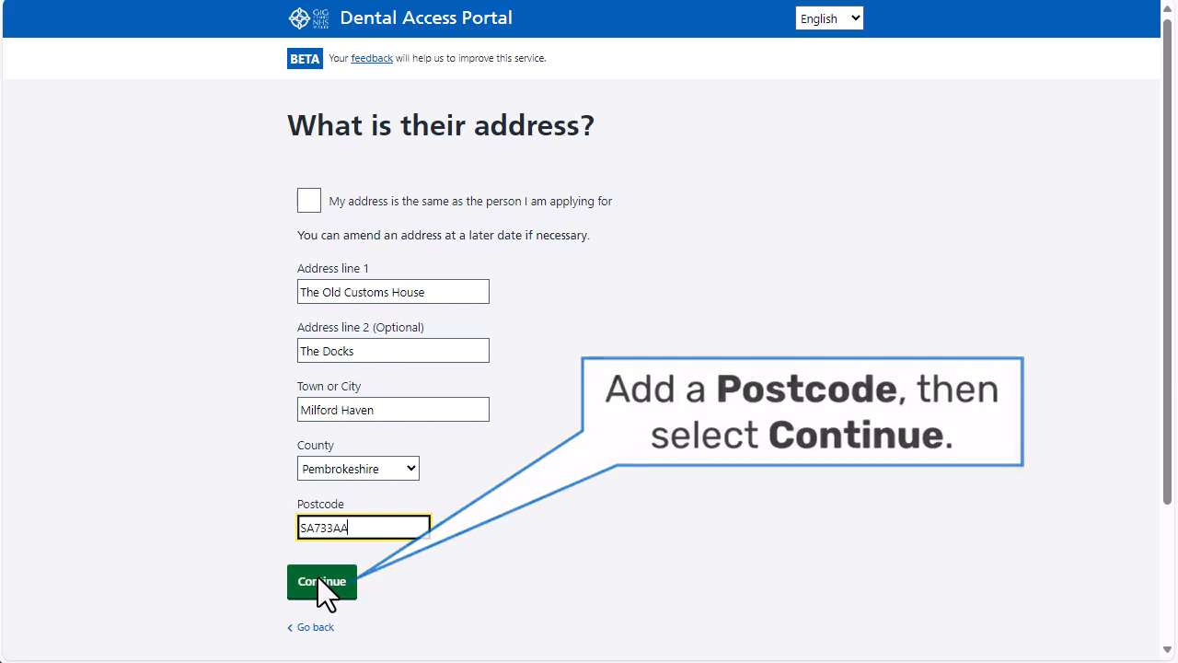
{"action": "left_click", "coordinate": [318, 577]}
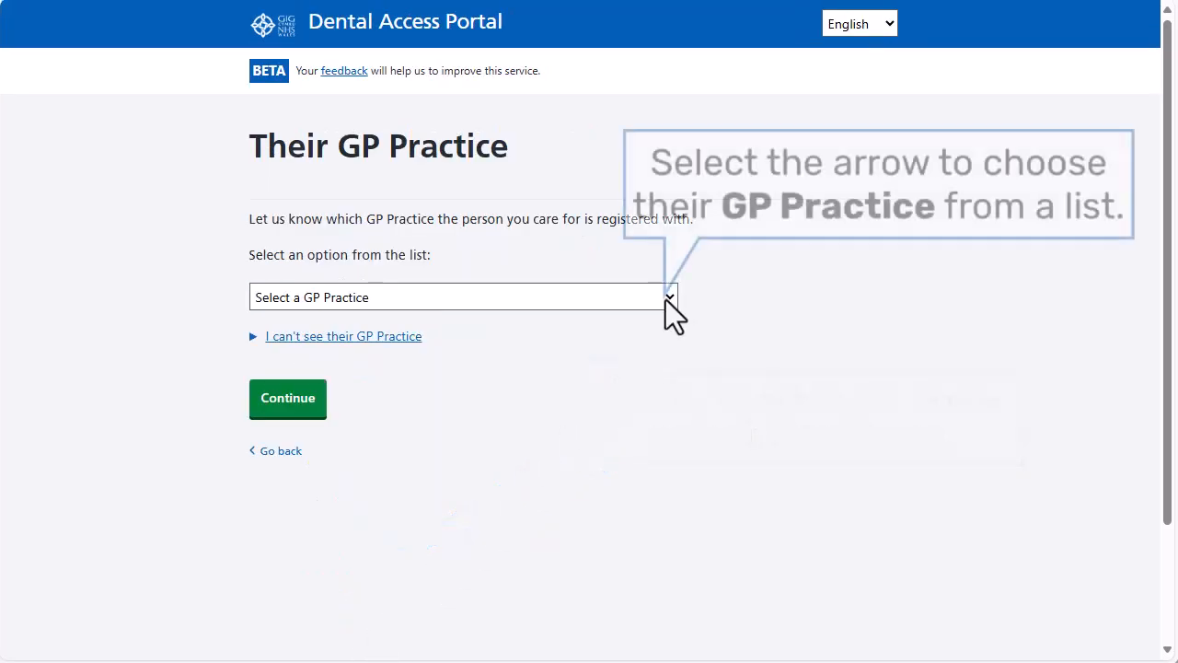
Step: Choose the Pembrokeshire Community Frailty practice (SA61 2PZ) from the all-Wales GP list as their GP
{"action": "left_click", "coordinate": [677, 299]}
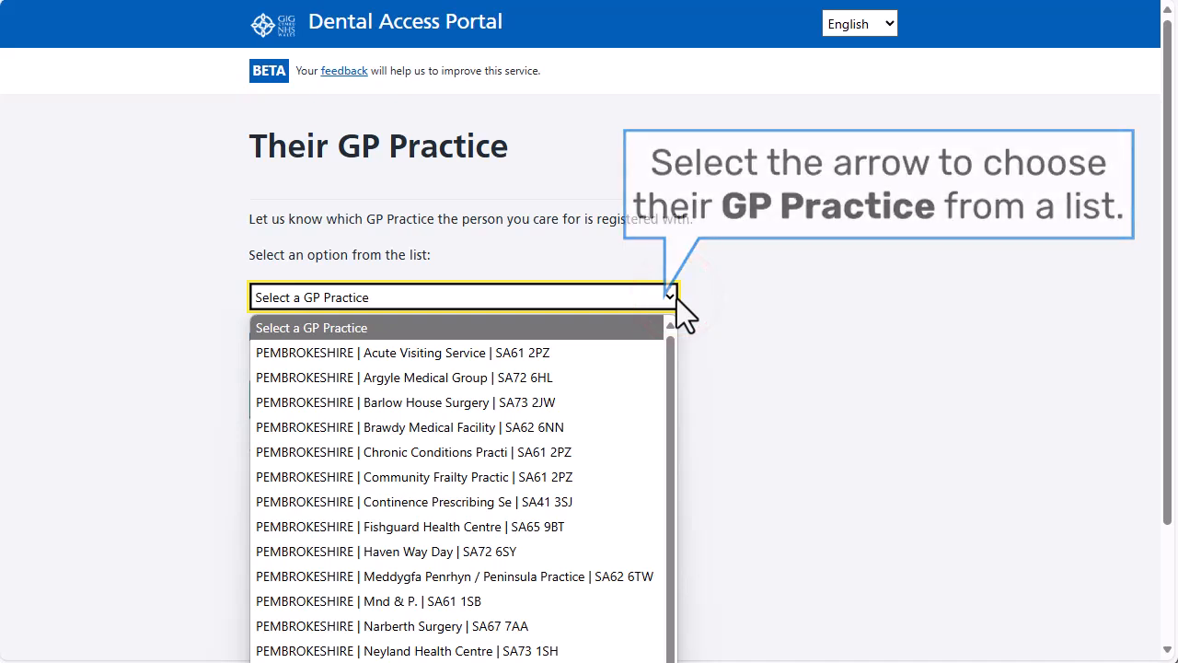
{"action": "left_click", "coordinate": [677, 298]}
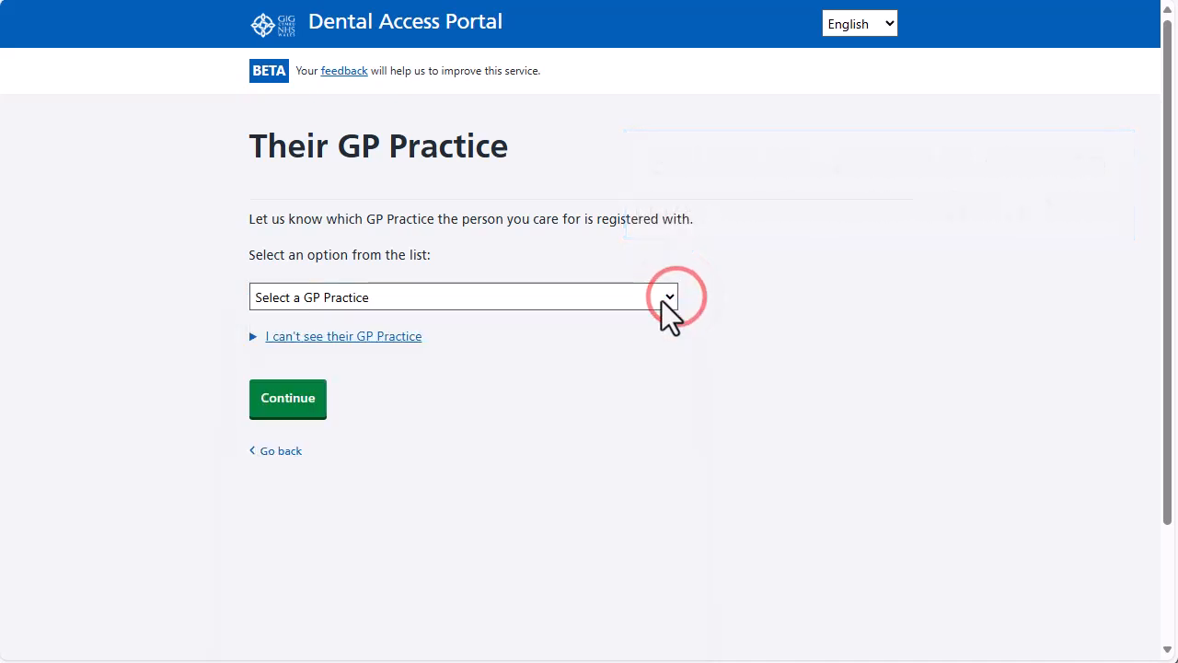
{"action": "left_click", "coordinate": [367, 338]}
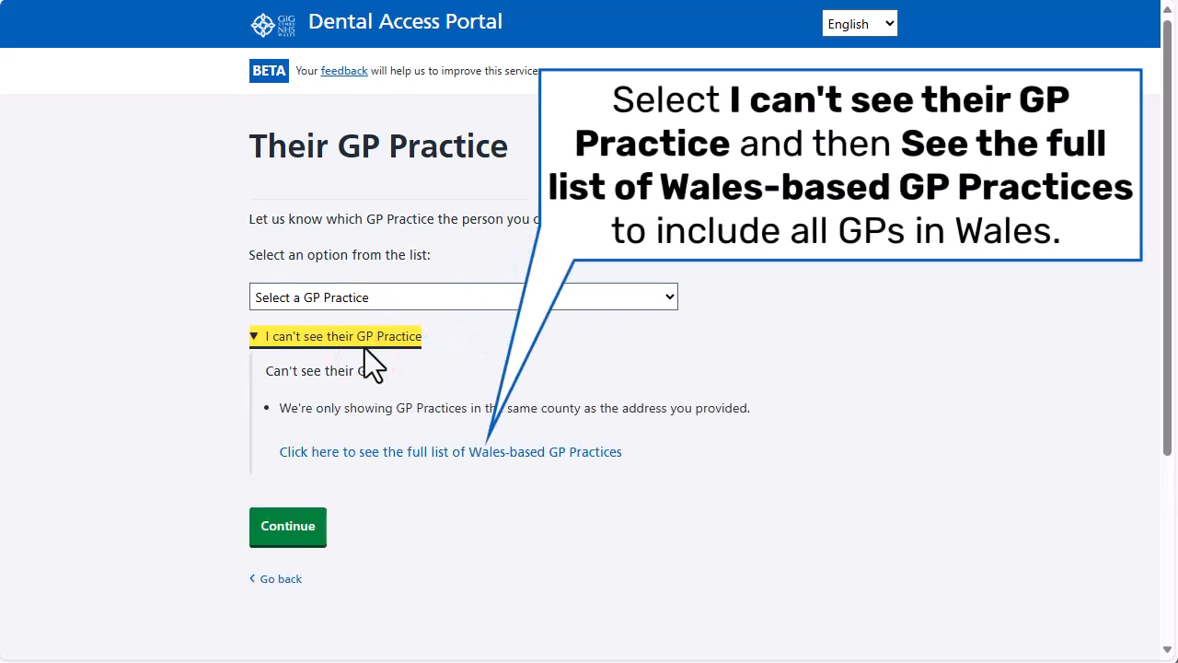
{"action": "left_click", "coordinate": [452, 449]}
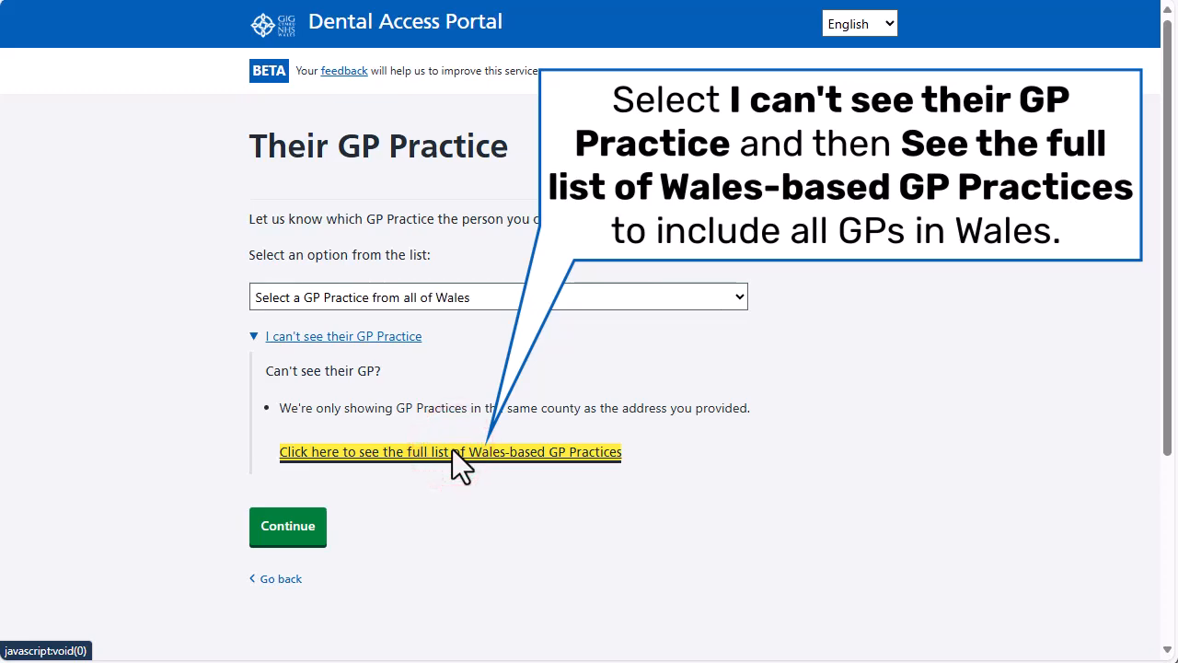
{"action": "left_click", "coordinate": [743, 295]}
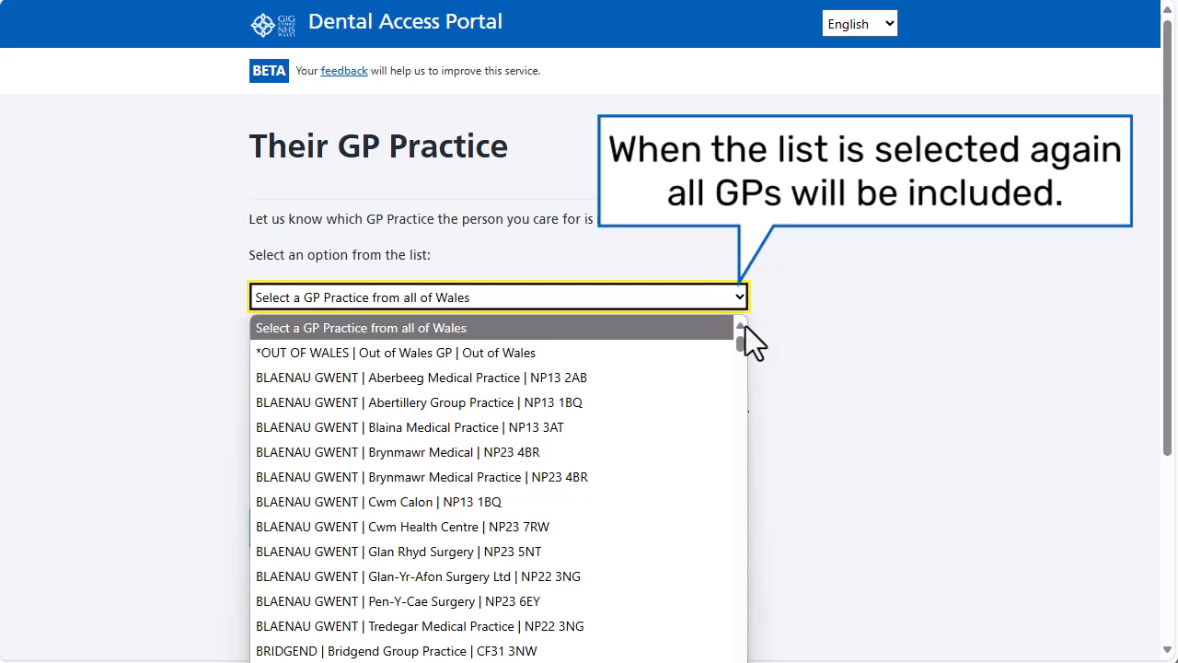
{"action": "left_click_drag", "start_coordinate": [743, 350], "coordinate": [758, 492]}
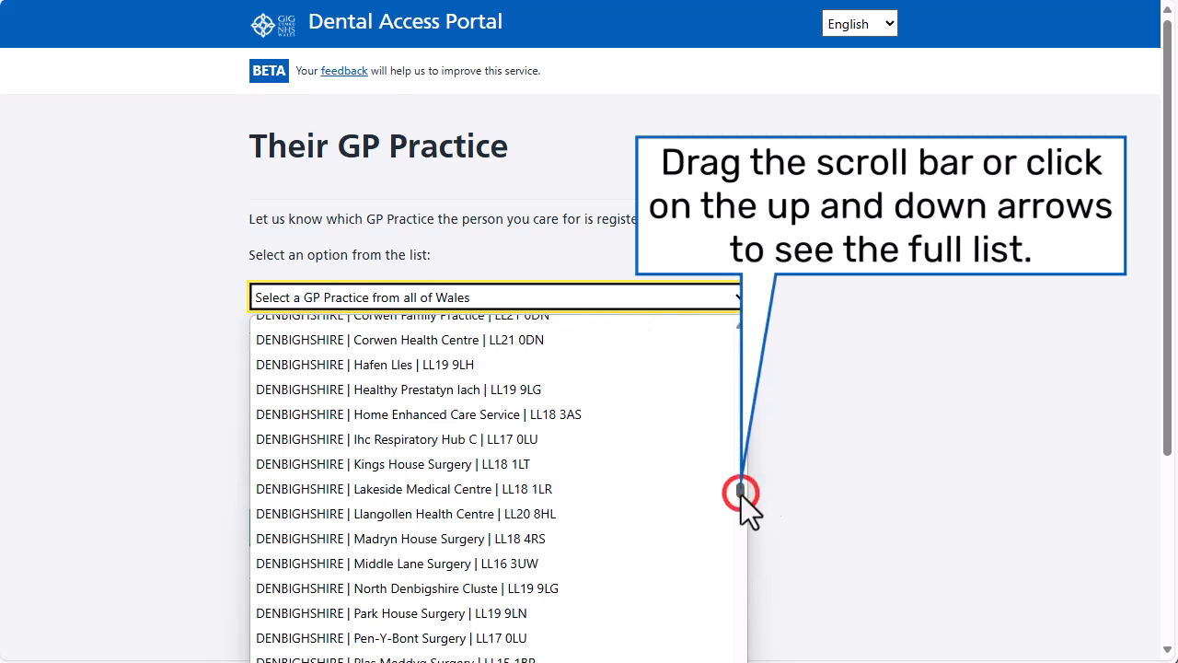
{"action": "left_click_drag", "start_coordinate": [741, 495], "coordinate": [738, 605]}
{"action": "scroll", "coordinate": [739, 565], "scroll_direction": "down", "scroll_amount": 5}
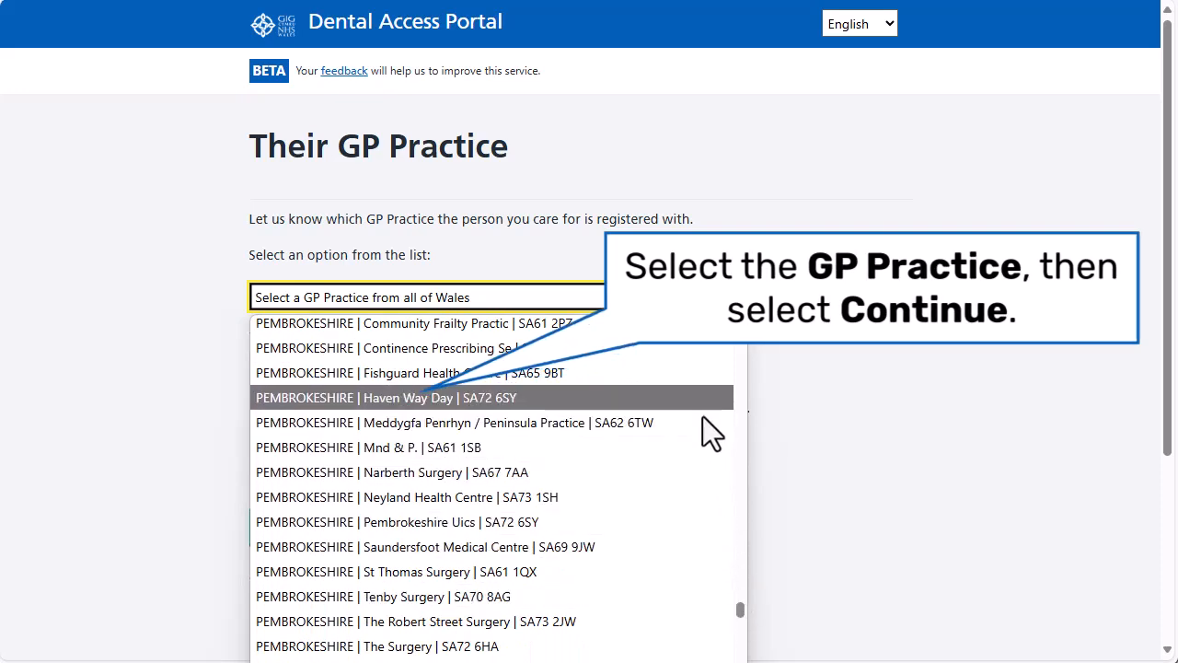
{"action": "left_click", "coordinate": [689, 337]}
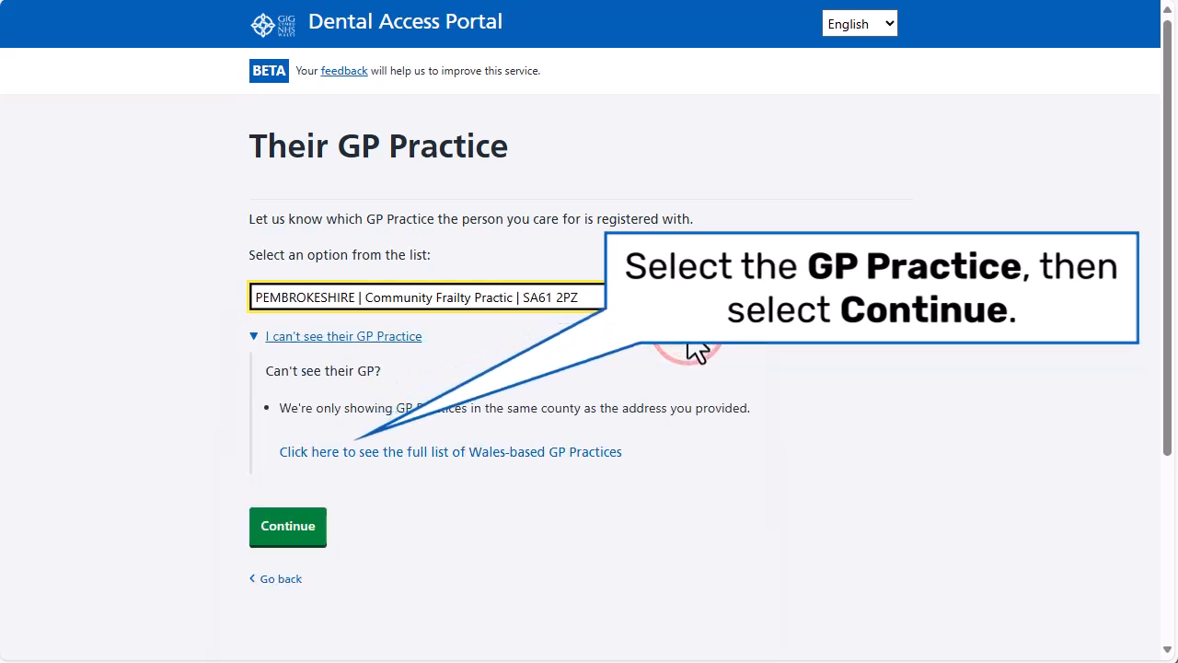
{"action": "left_click", "coordinate": [284, 521]}
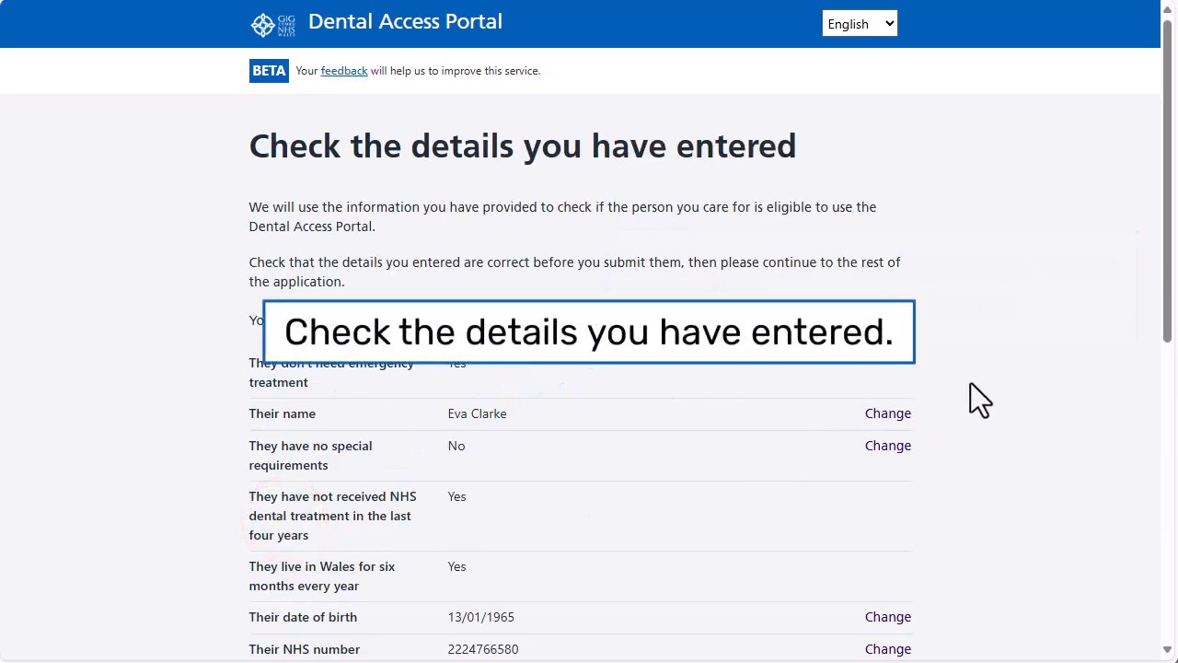
{"action": "left_click", "coordinate": [1165, 271]}
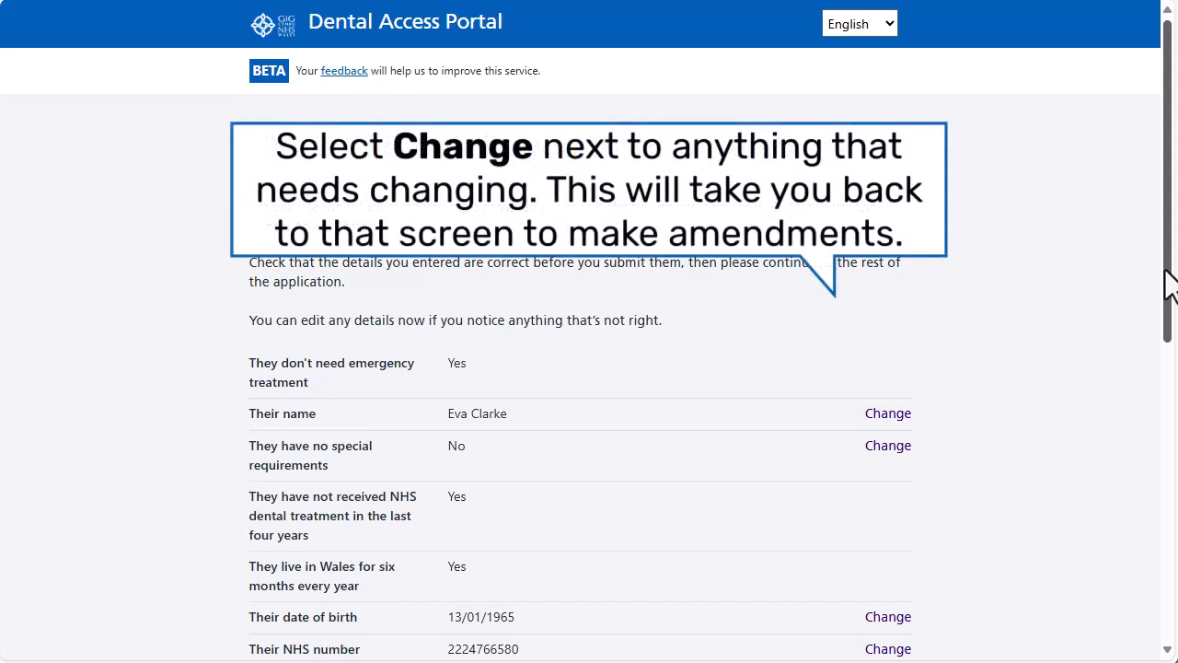
{"action": "left_click_drag", "start_coordinate": [1170, 286], "coordinate": [1166, 400]}
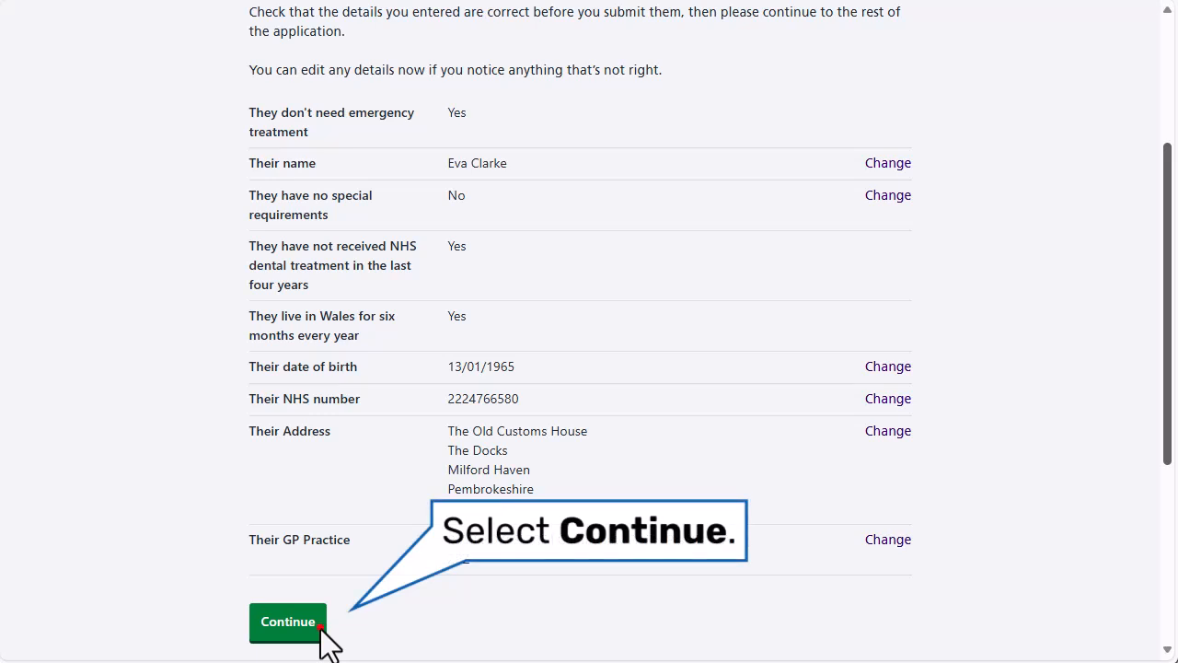
{"action": "left_click", "coordinate": [321, 630]}
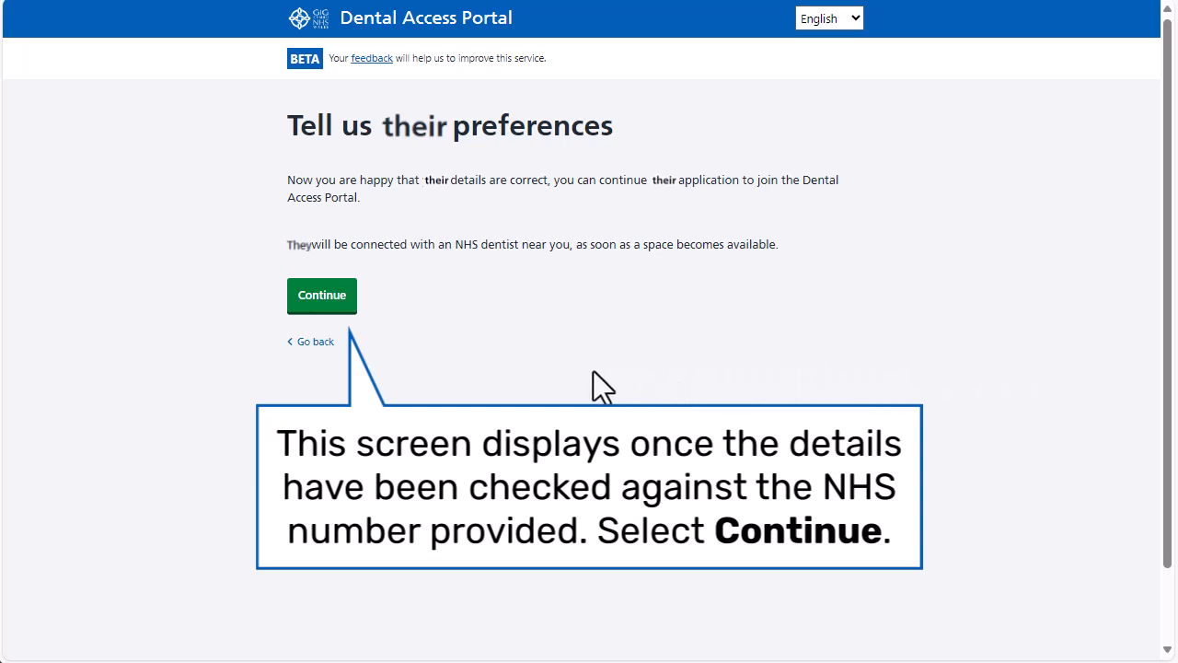
Step: Set the treatment language to Cymraeg and the maximum travel distance to 5 miles
{"action": "left_click", "coordinate": [321, 294]}
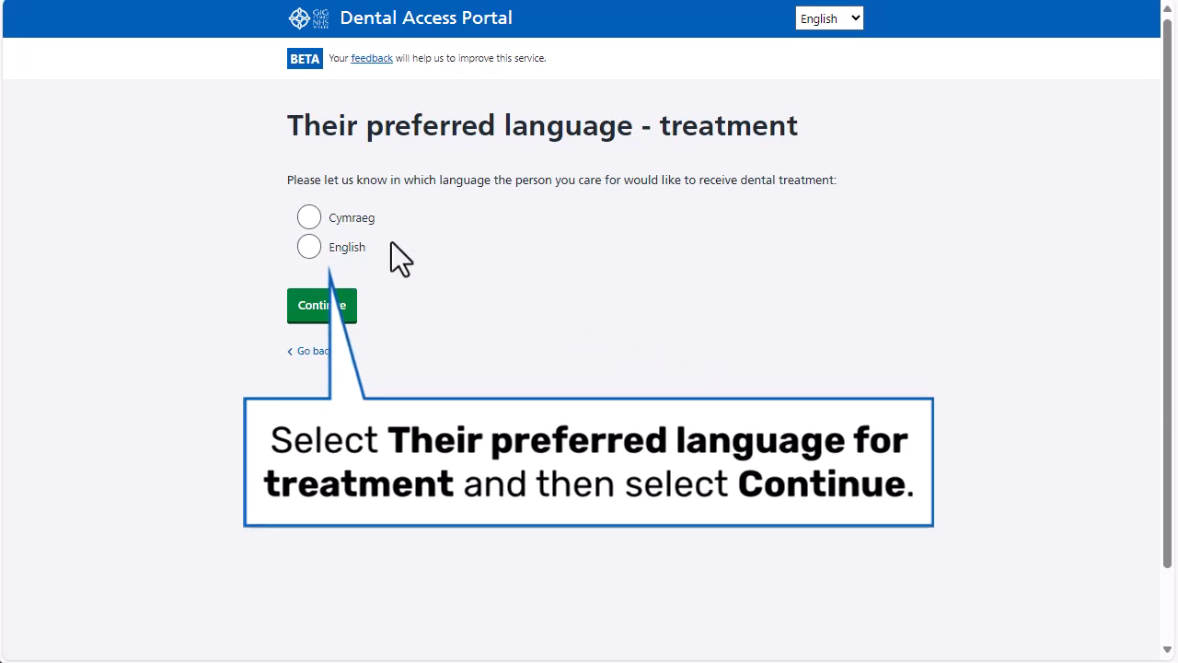
{"action": "left_click", "coordinate": [309, 215]}
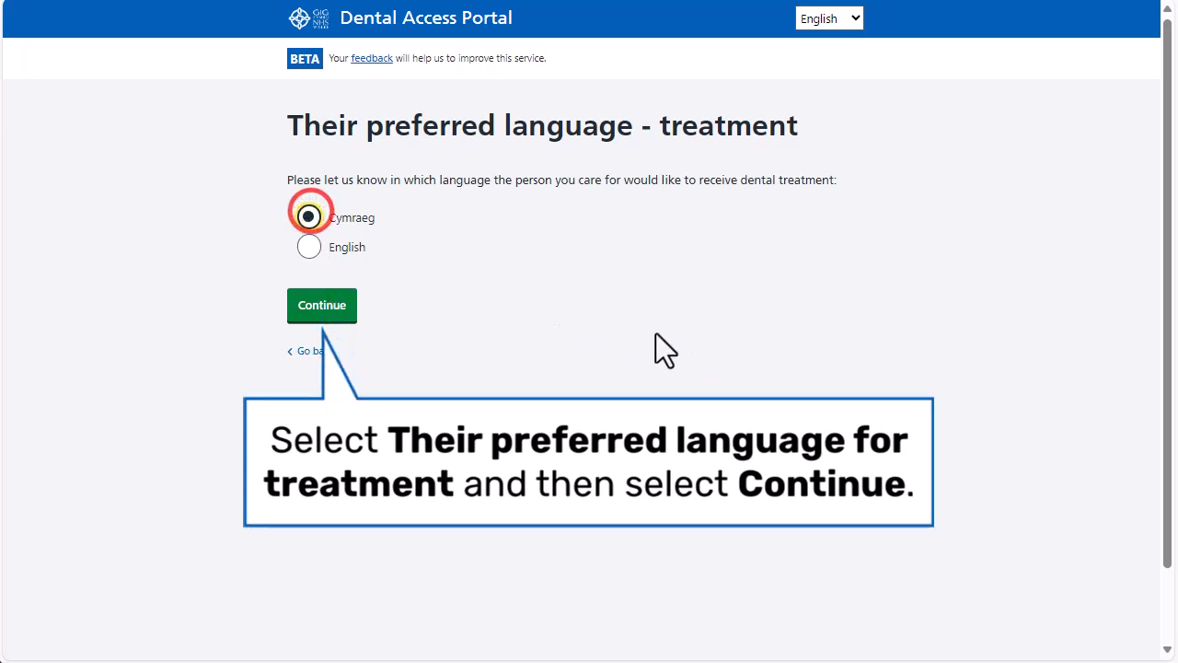
{"action": "left_click", "coordinate": [323, 312]}
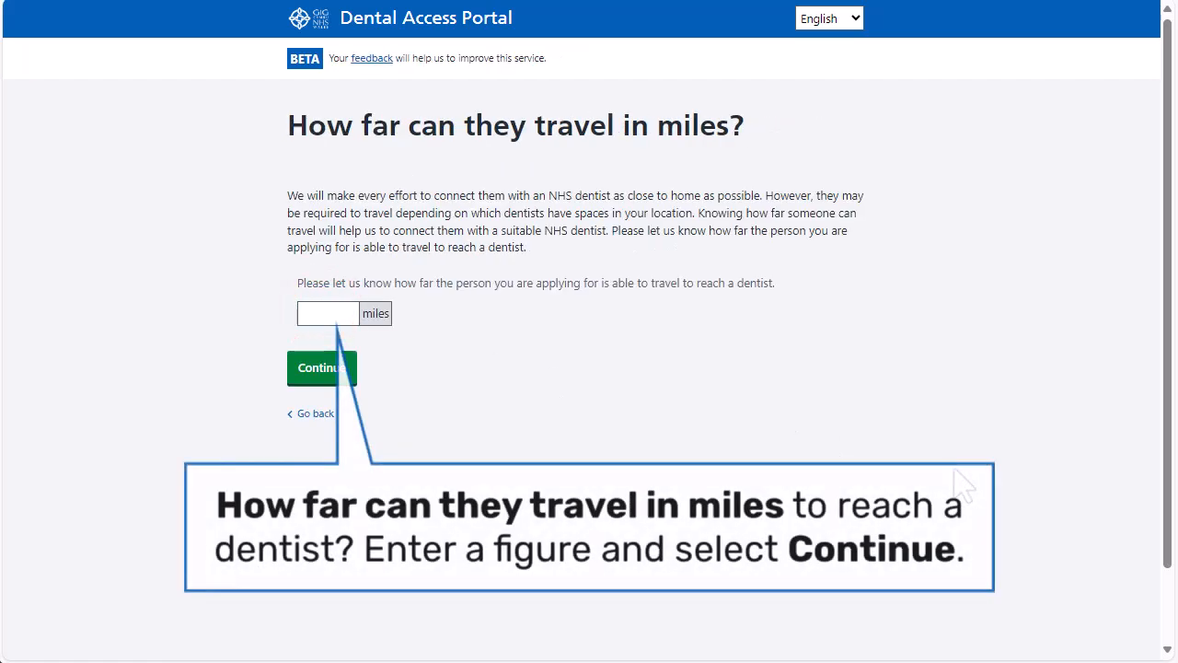
{"action": "left_click", "coordinate": [343, 313]}
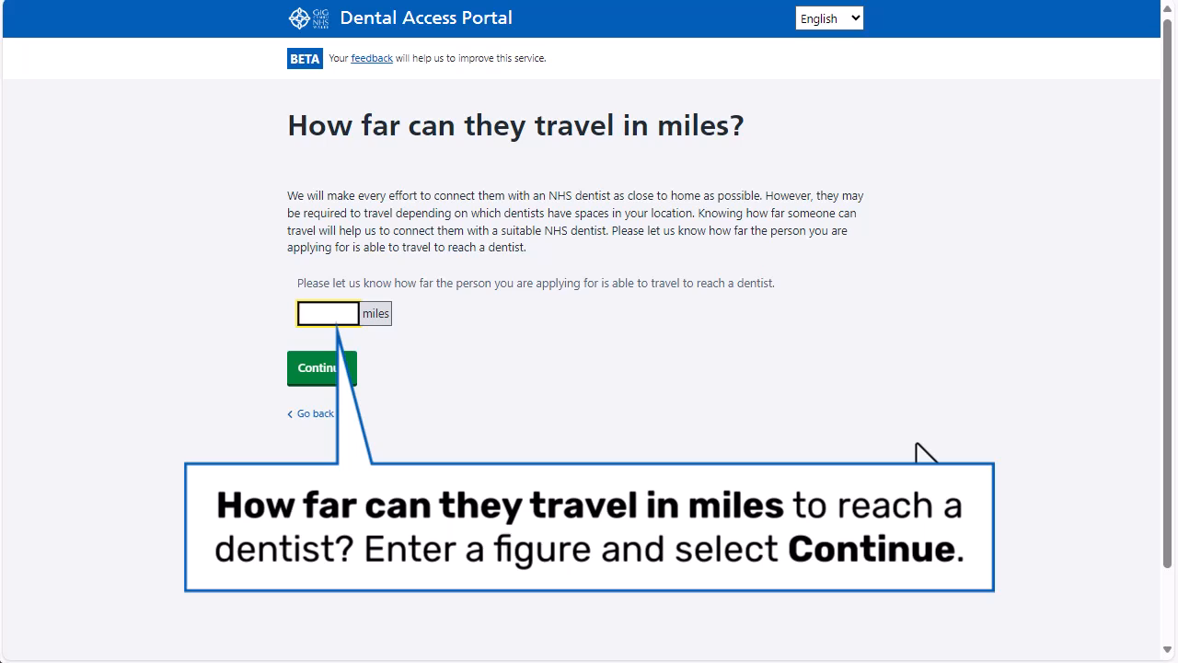
{"action": "type", "text": "5"}
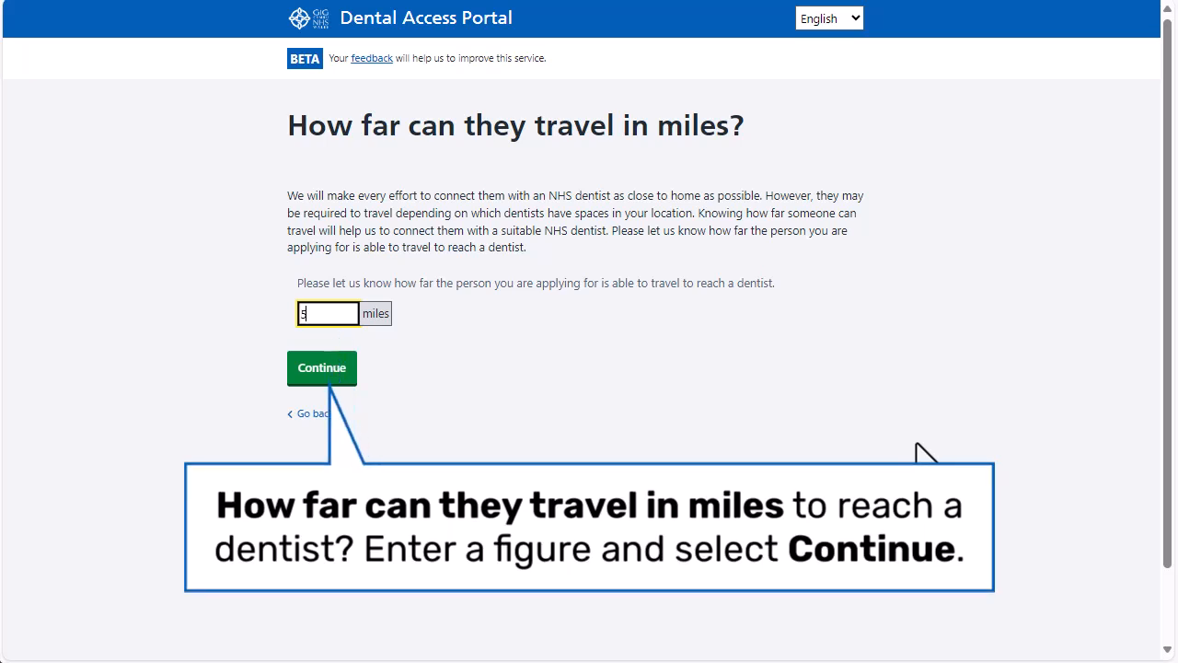
{"action": "left_click", "coordinate": [325, 370]}
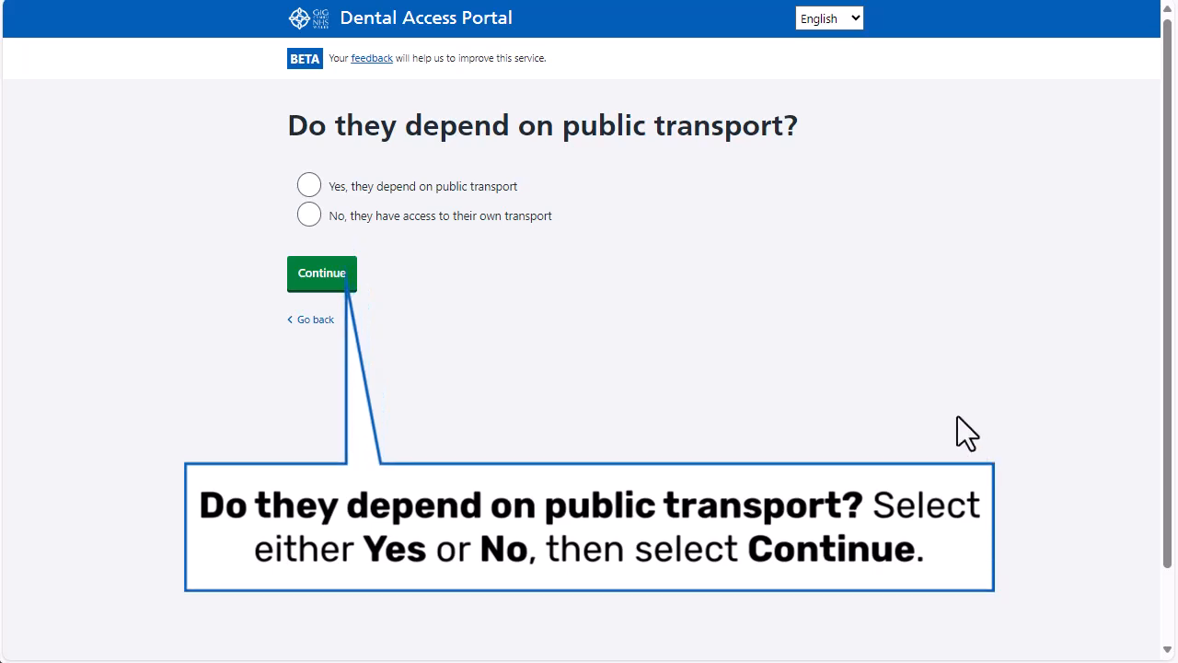
Step: Answer Yes to depending on public transport and change the travel distance from 5 to 10 miles
{"action": "left_click", "coordinate": [311, 186]}
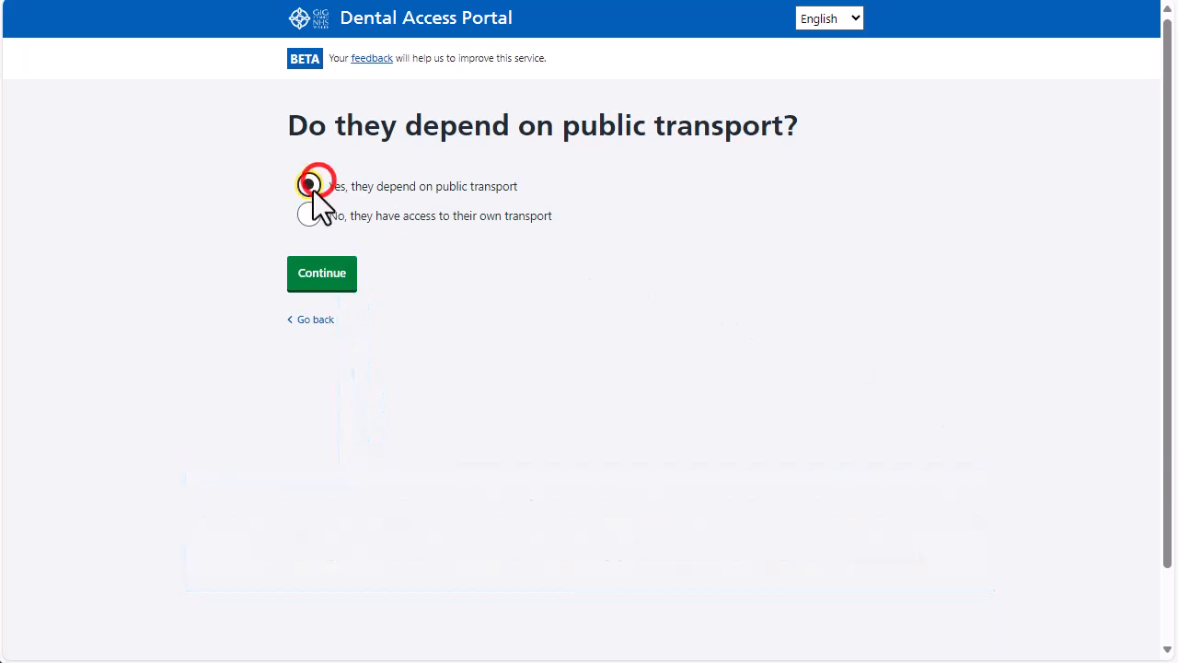
{"action": "left_click", "coordinate": [333, 272]}
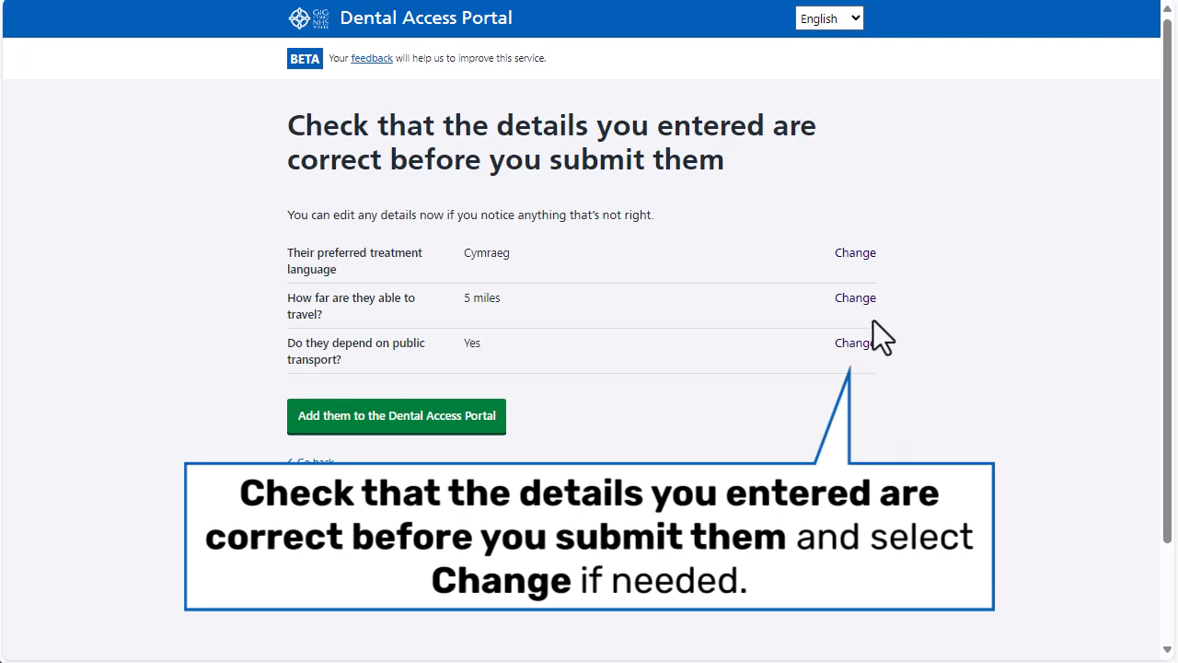
{"action": "left_click", "coordinate": [857, 297]}
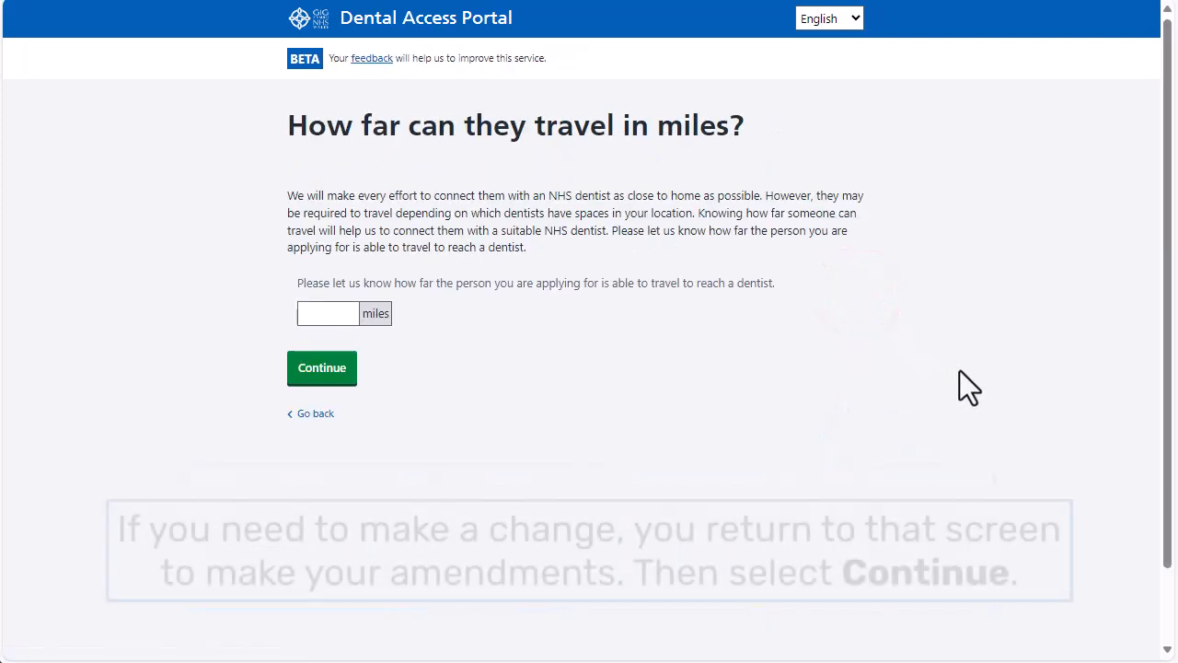
{"action": "left_click", "coordinate": [316, 314]}
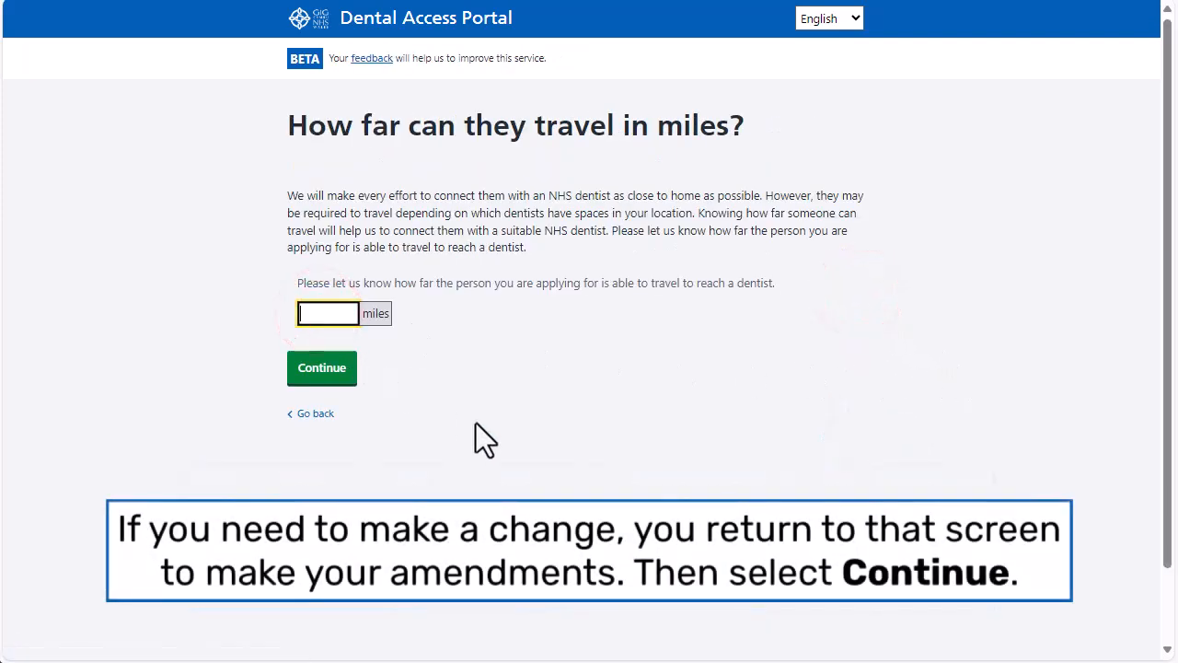
{"action": "type", "text": "1"}
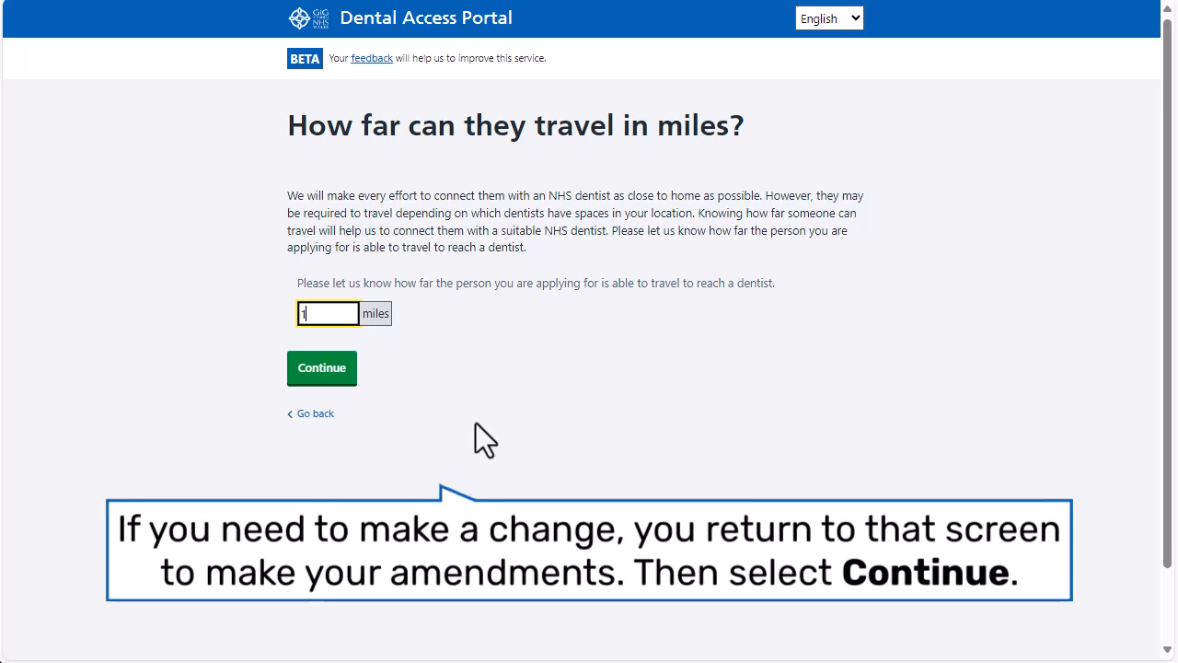
{"action": "type", "text": "0"}
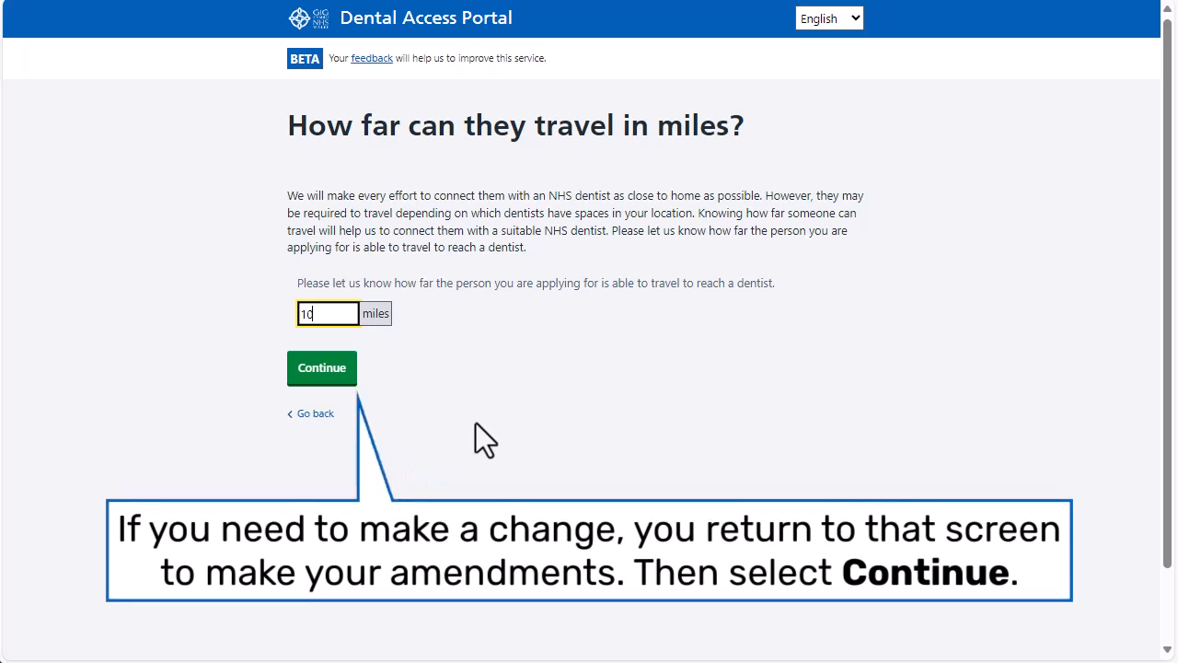
{"action": "left_click", "coordinate": [329, 371]}
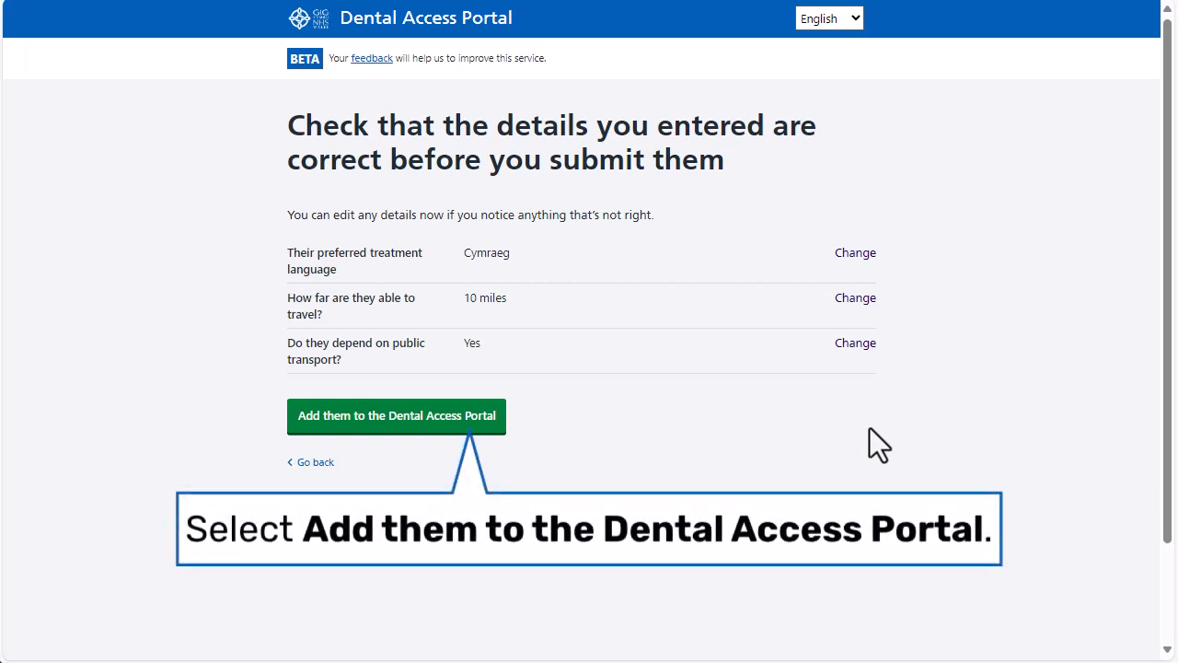
Step: Submit the application with 'Add them to the Dental Access Portal'
{"action": "left_click", "coordinate": [400, 421]}
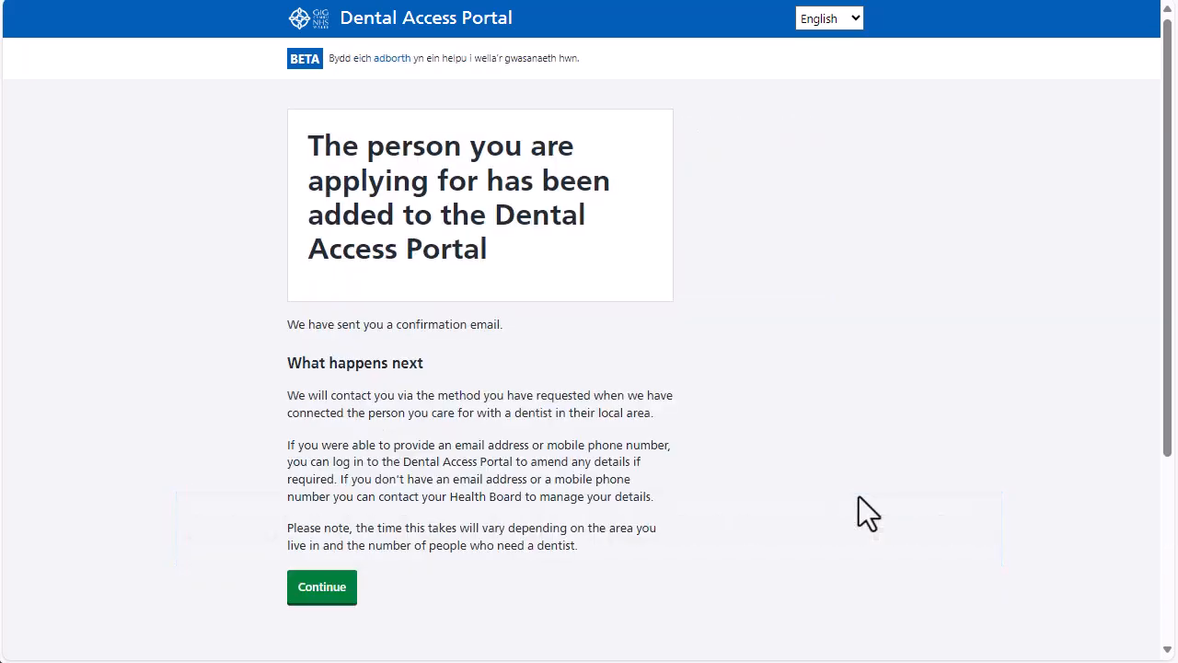